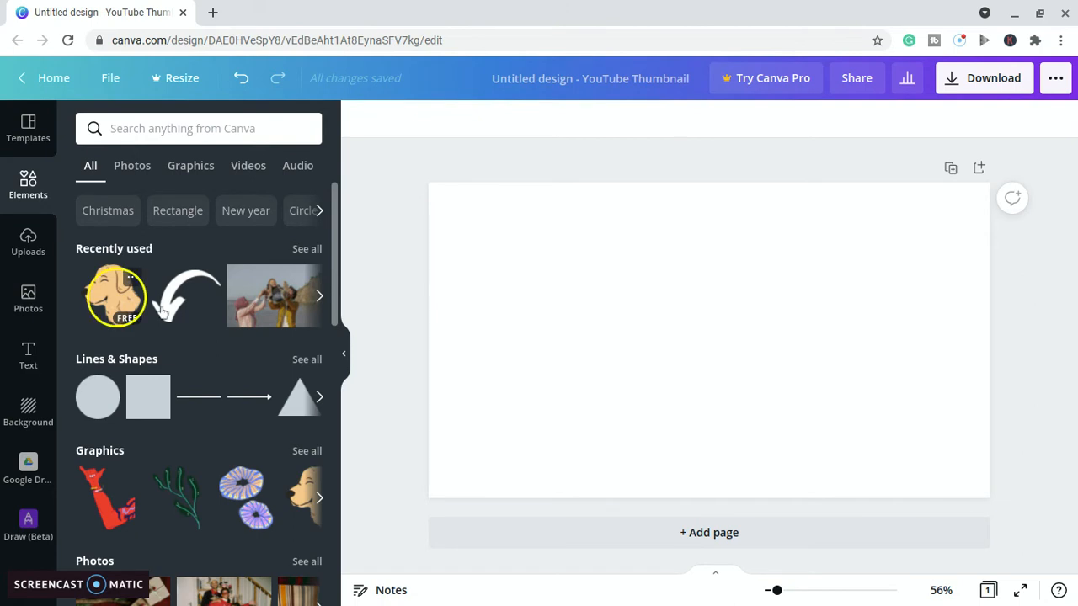
- Add the recently used dog head graphic to the blank page
click(112, 297)
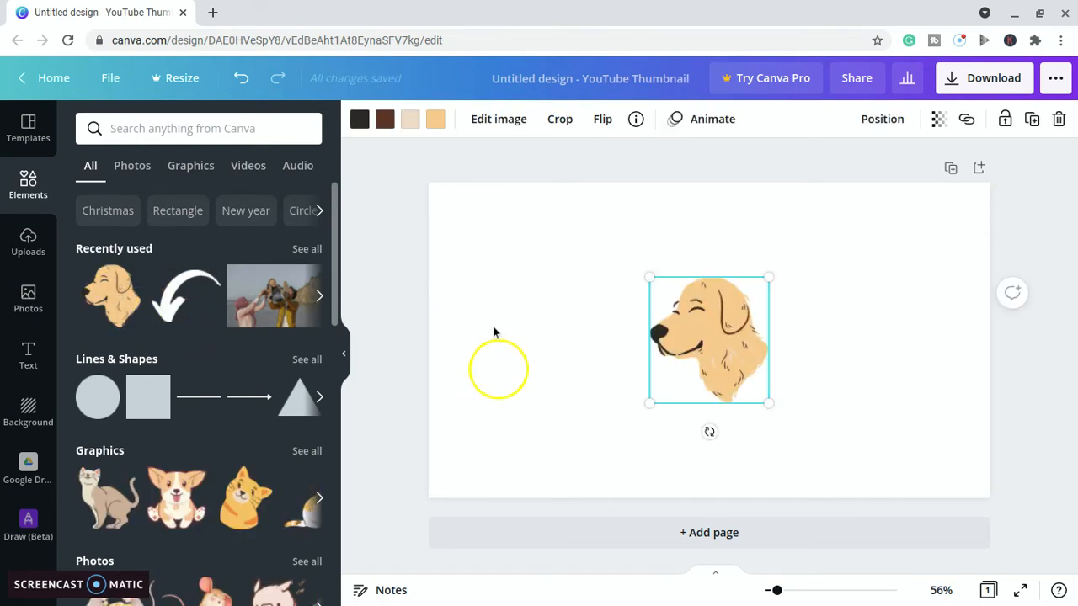
click(602, 350)
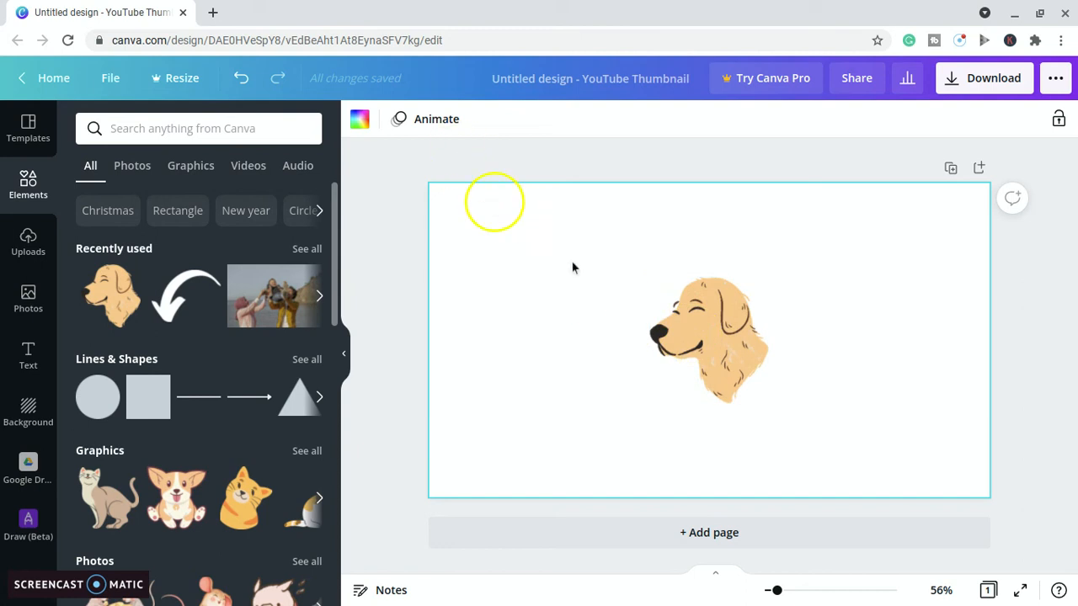
- Apply the Trippy effect's Split style to the dog graphic
click(667, 344)
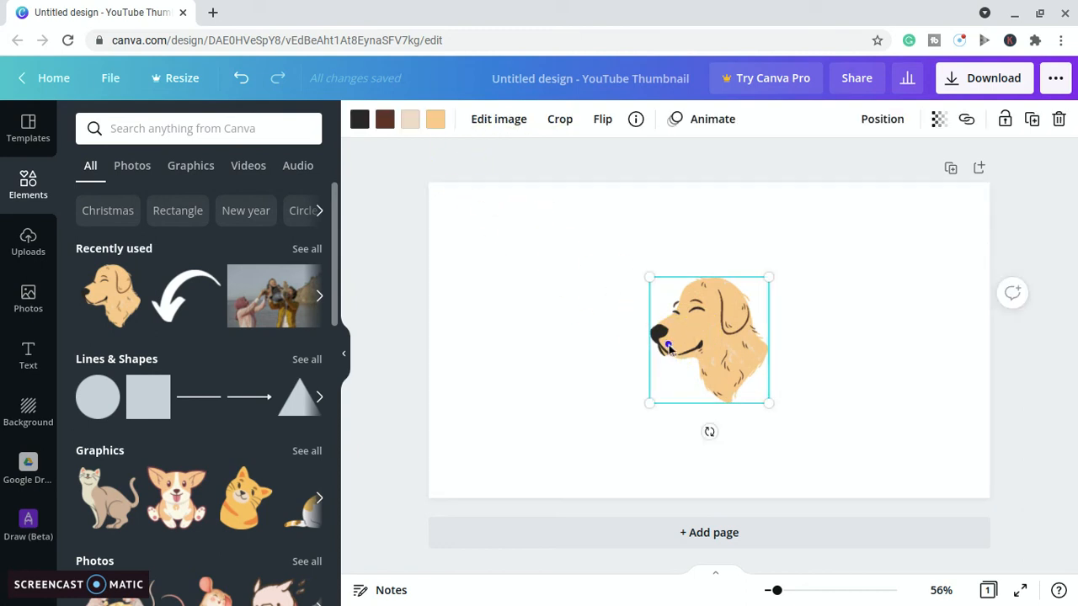
click(499, 125)
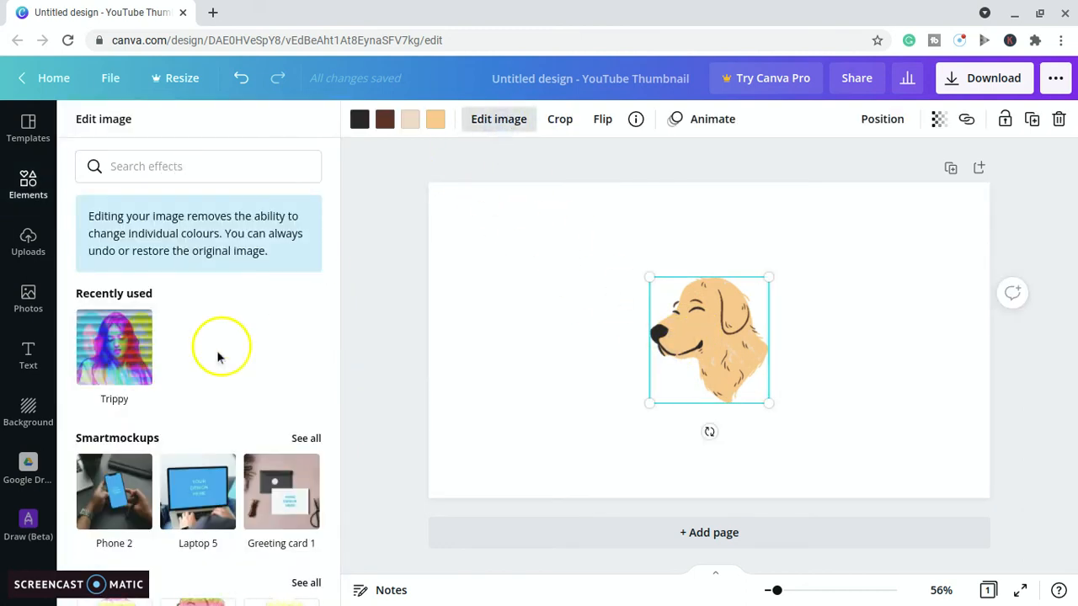
scroll(209, 355, down, 4)
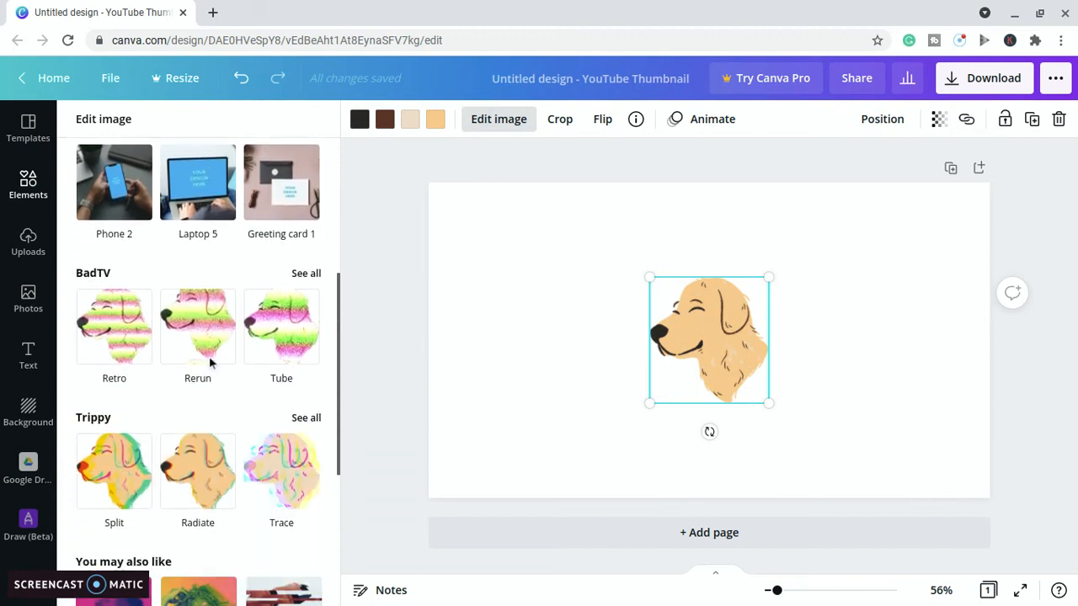
scroll(210, 362, down, 4)
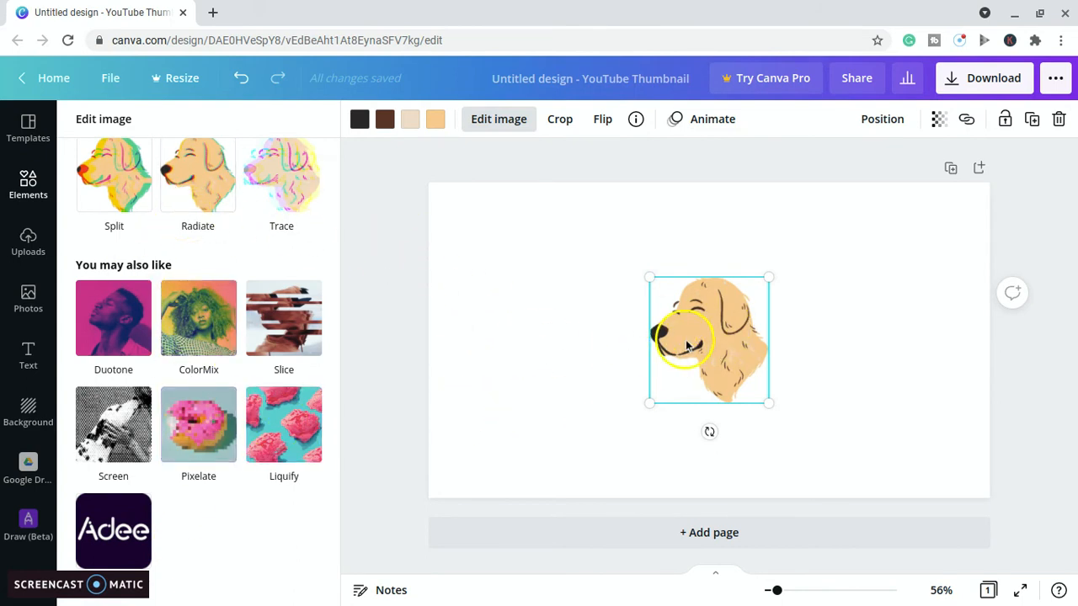
scroll(193, 391, up, 3)
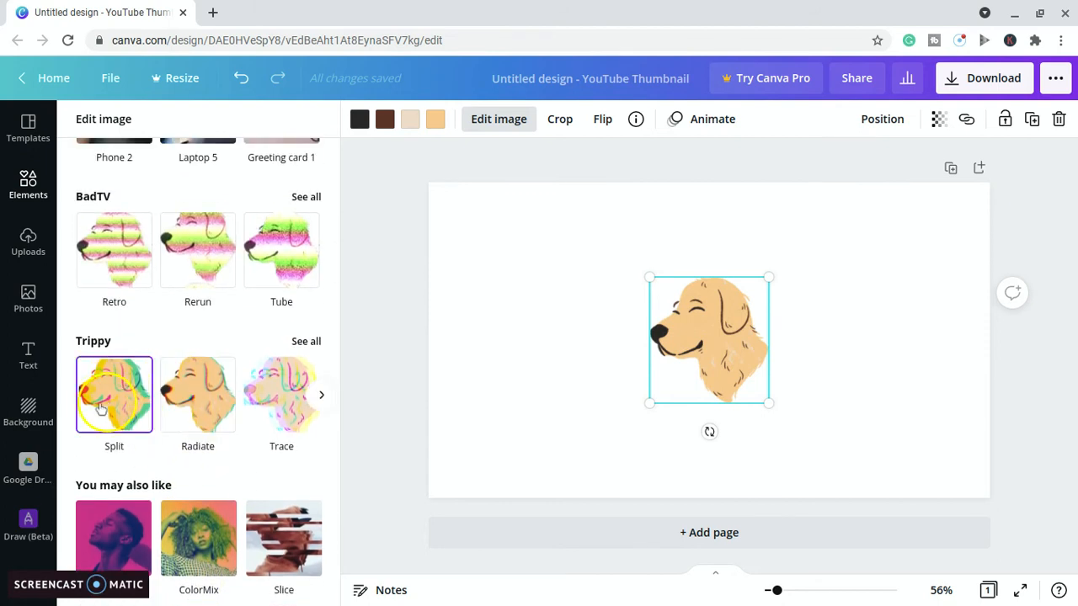
click(112, 408)
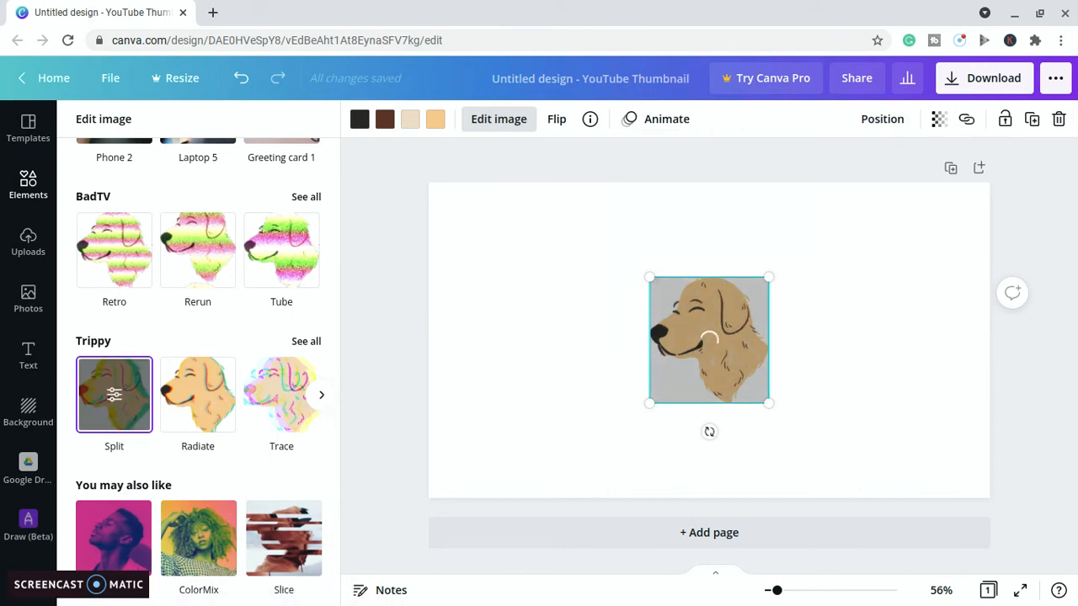
- Set the Trippy effect's RGB Shift amount to 0 and apply it to the dog graphic
click(114, 394)
click(316, 222)
drag(316, 228, 55, 226)
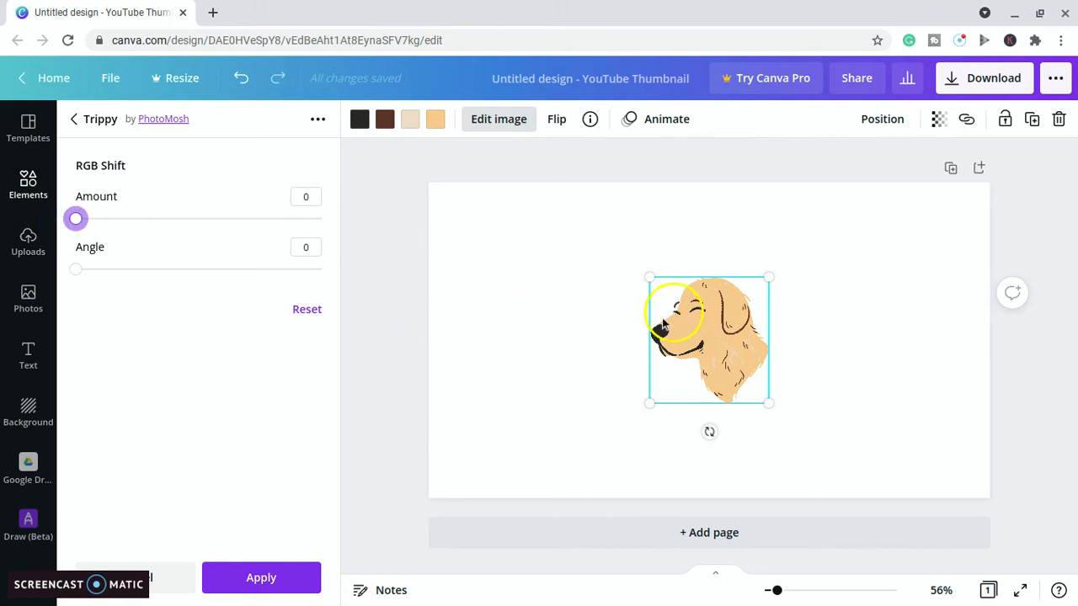
click(242, 576)
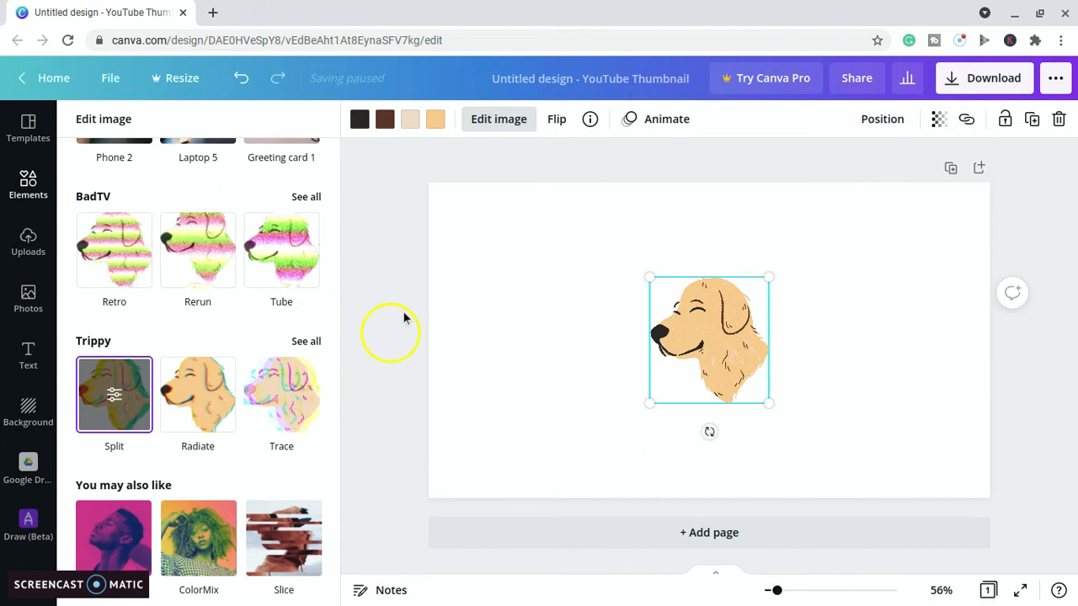
click(494, 313)
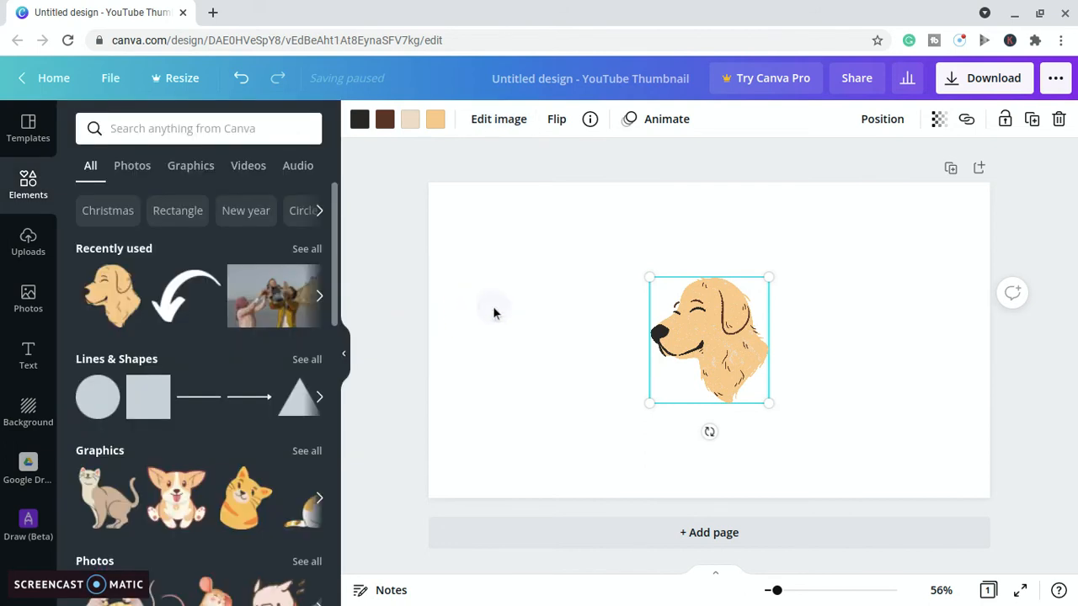
- Apply the Glow shadow to the dog graphic from the image effects
click(499, 121)
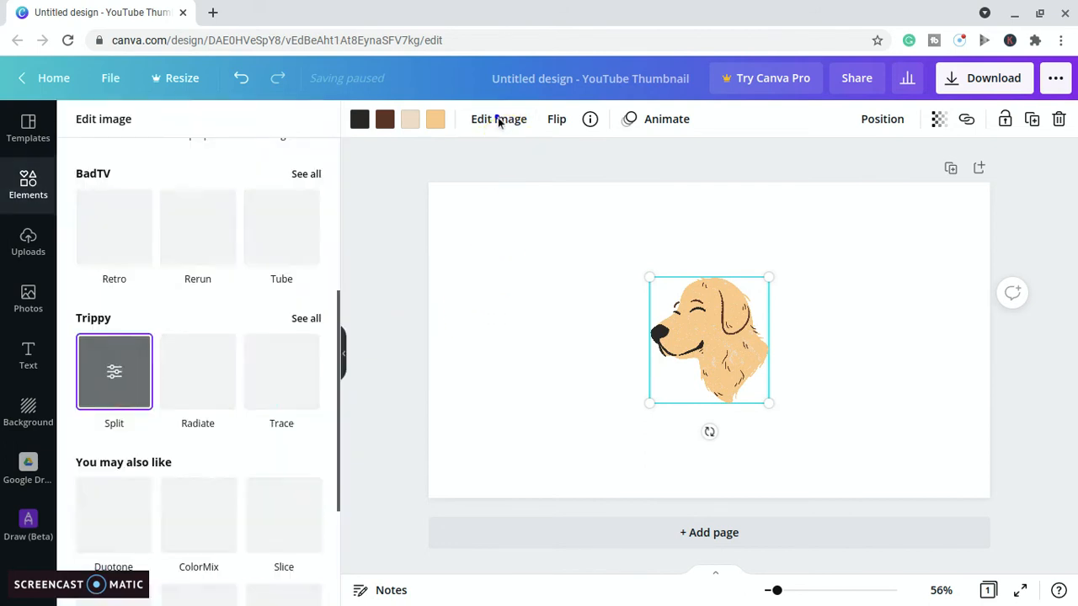
scroll(283, 282, up, 3)
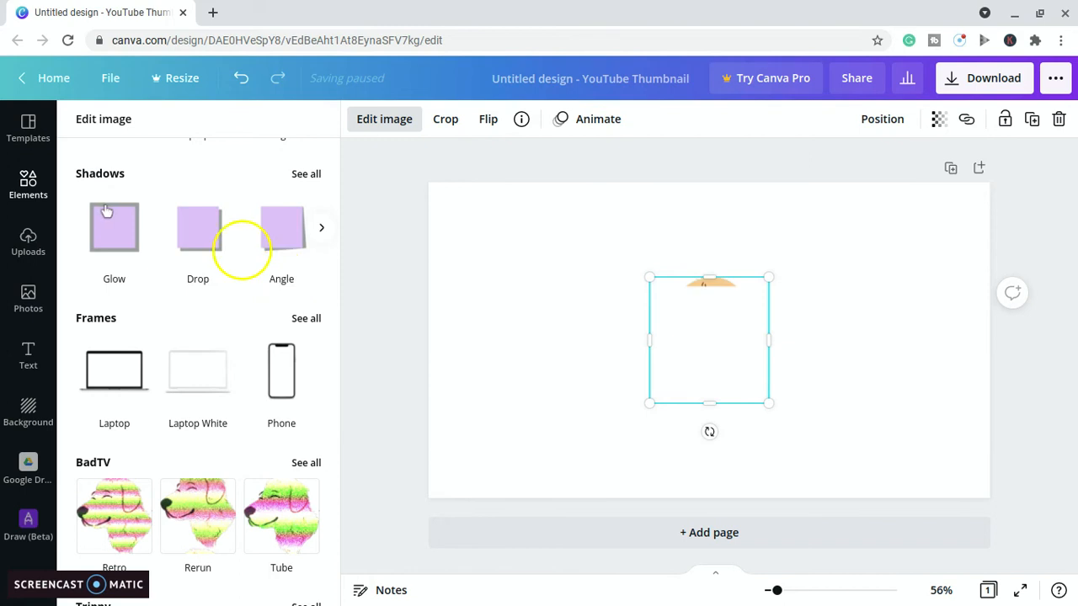
click(134, 226)
click(246, 228)
scroll(244, 229, down, 1)
scroll(243, 228, down, 8)
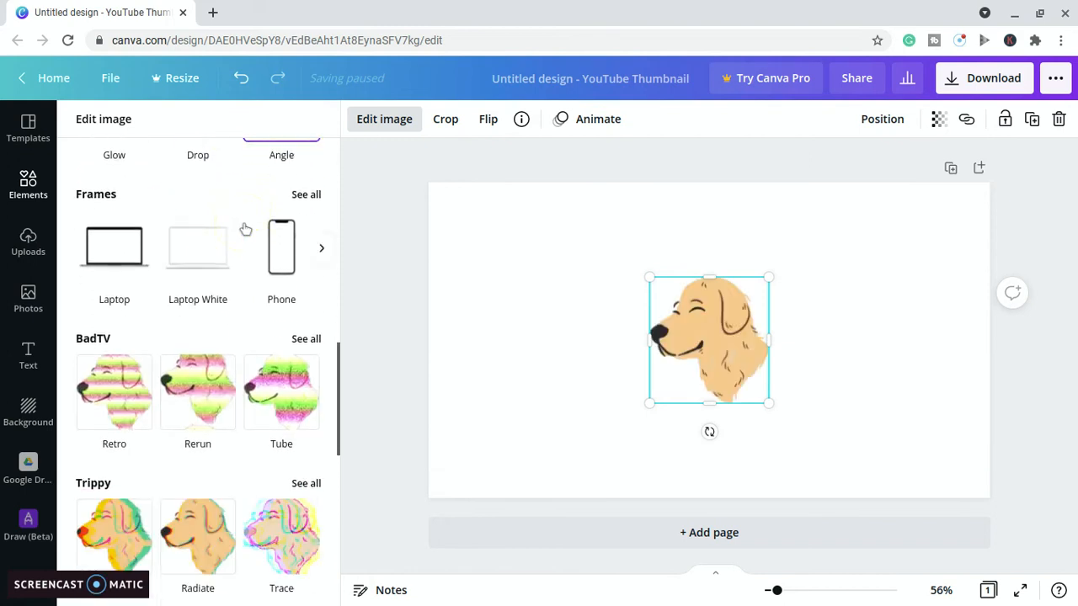
click(173, 475)
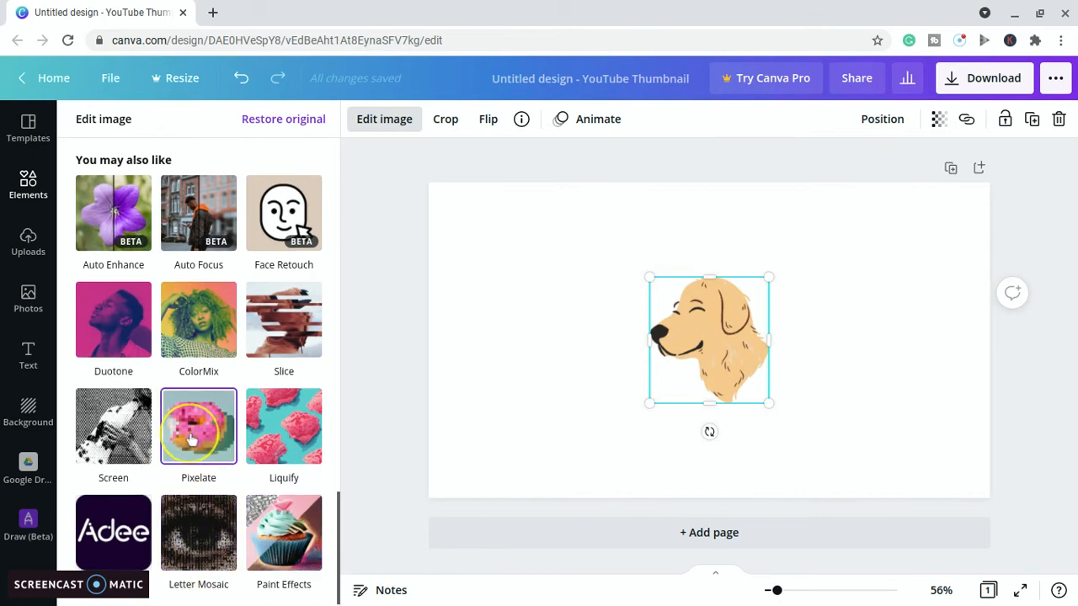
scroll(192, 446, up, 4)
scroll(191, 439, up, 5)
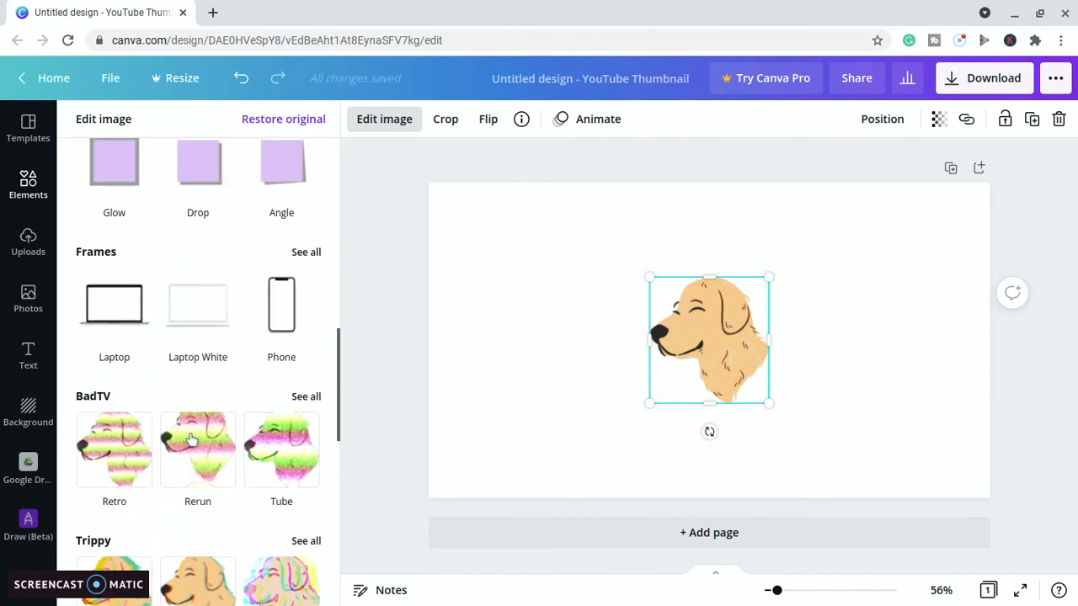
scroll(190, 438, up, 1)
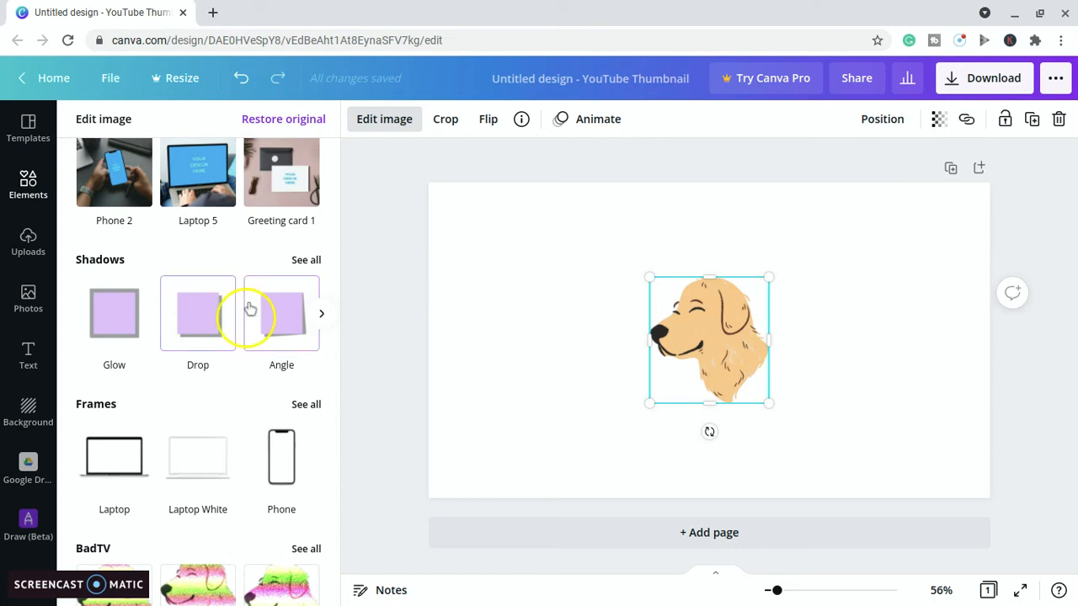
click(117, 322)
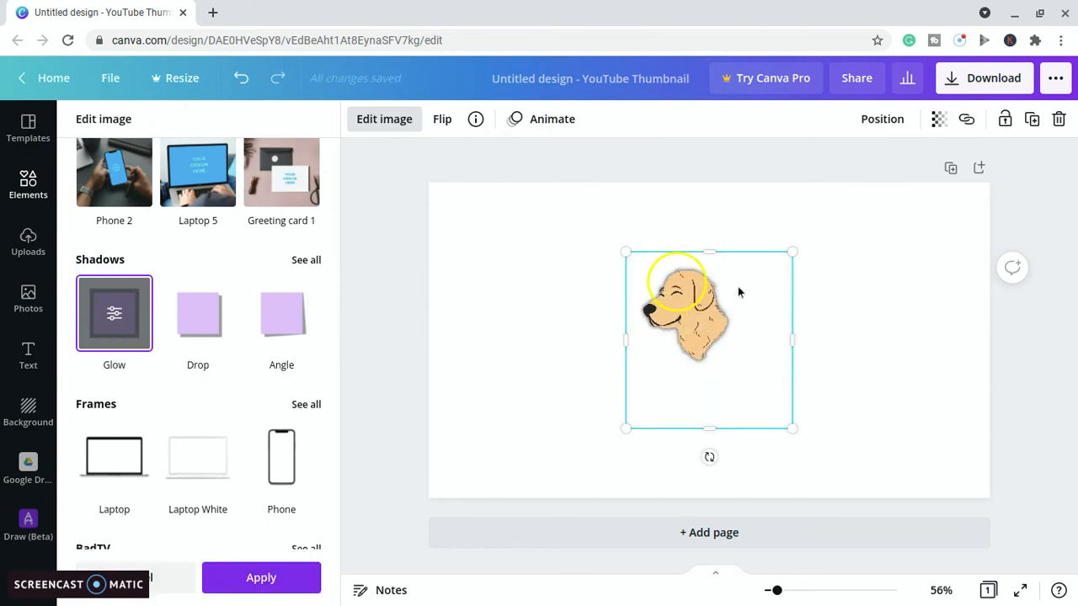
- Set the Glow shadow's blur to 0 and its size to 10
click(113, 315)
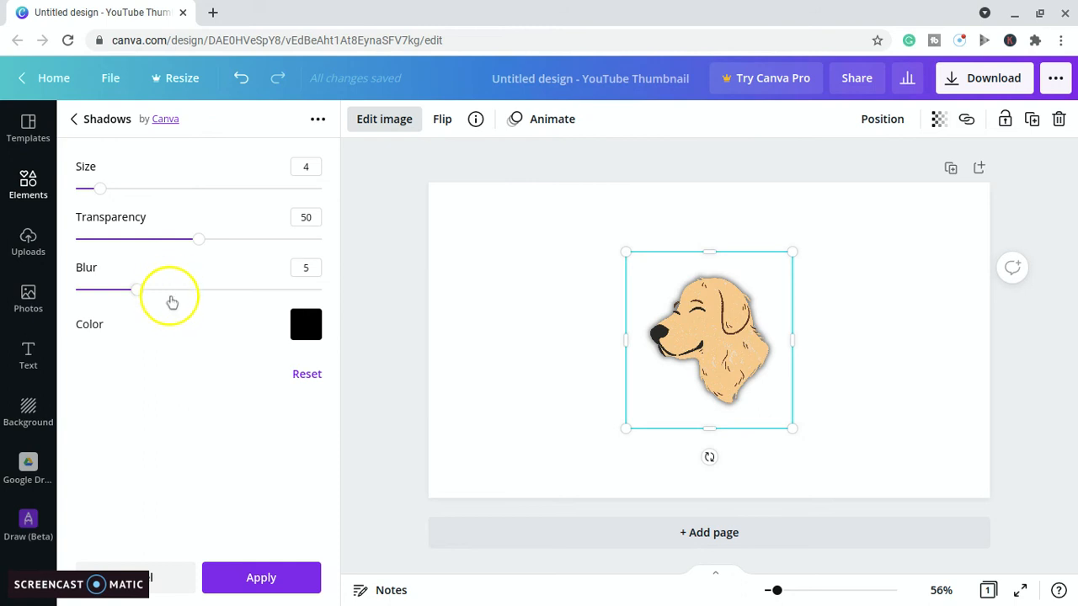
drag(96, 295, 59, 290)
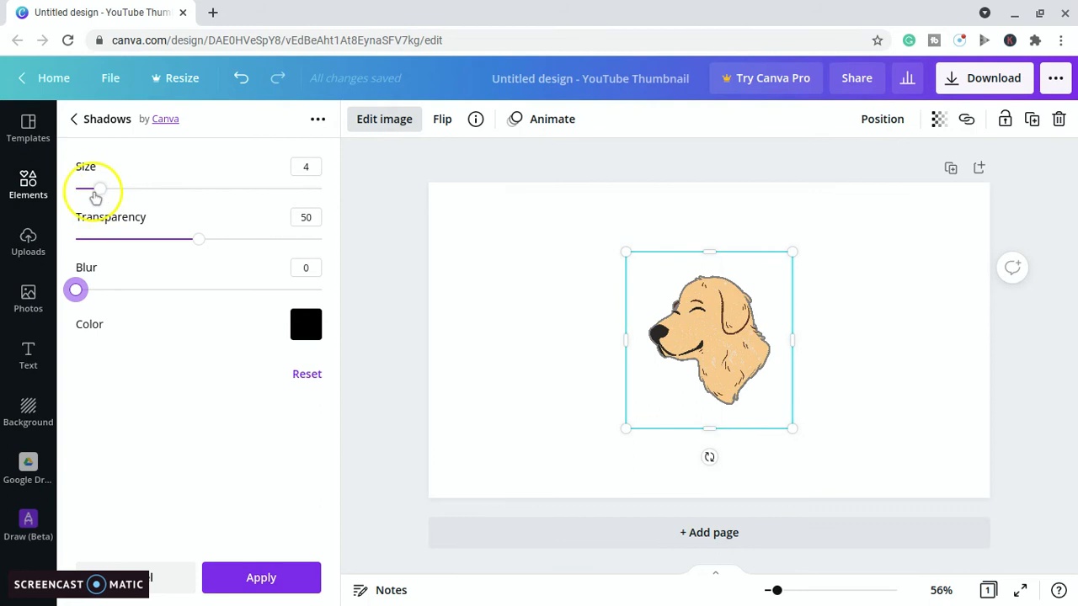
drag(107, 194, 138, 194)
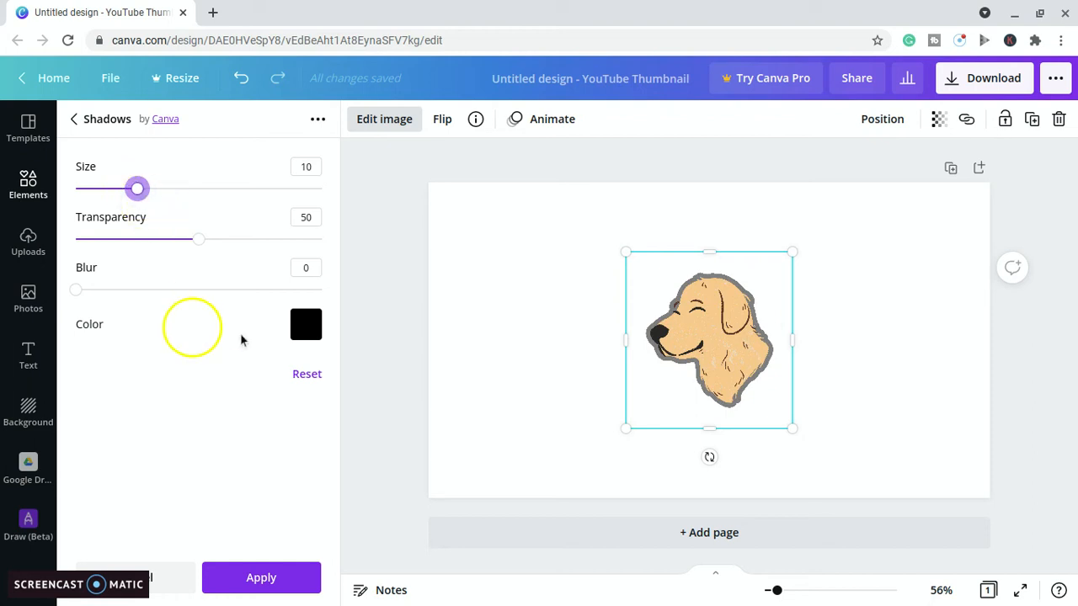
- Set the Glow shadow's color to white and finish editing the dog graphic
click(310, 326)
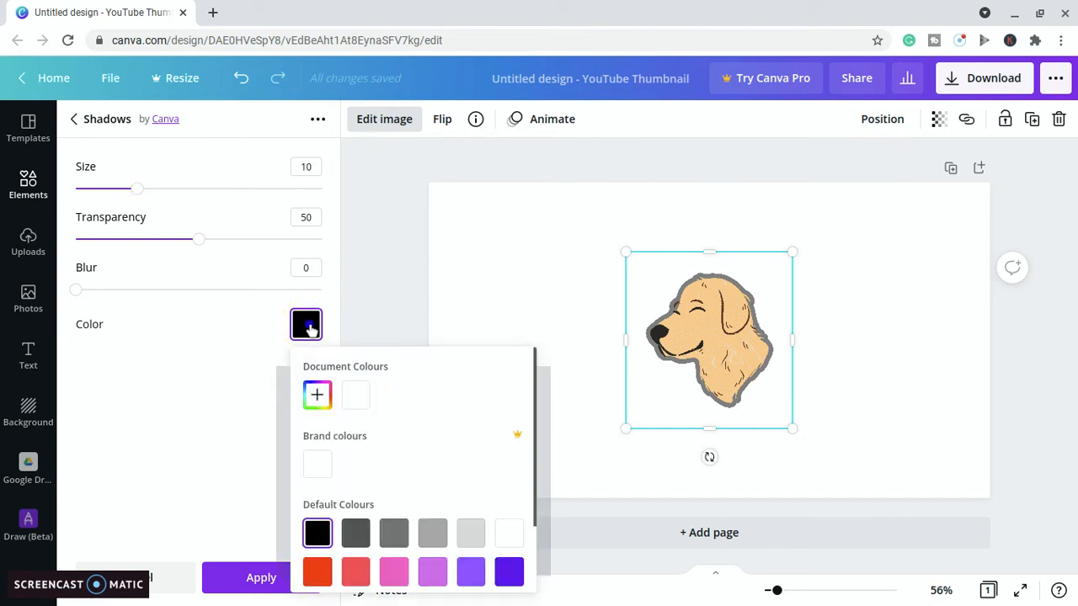
click(516, 534)
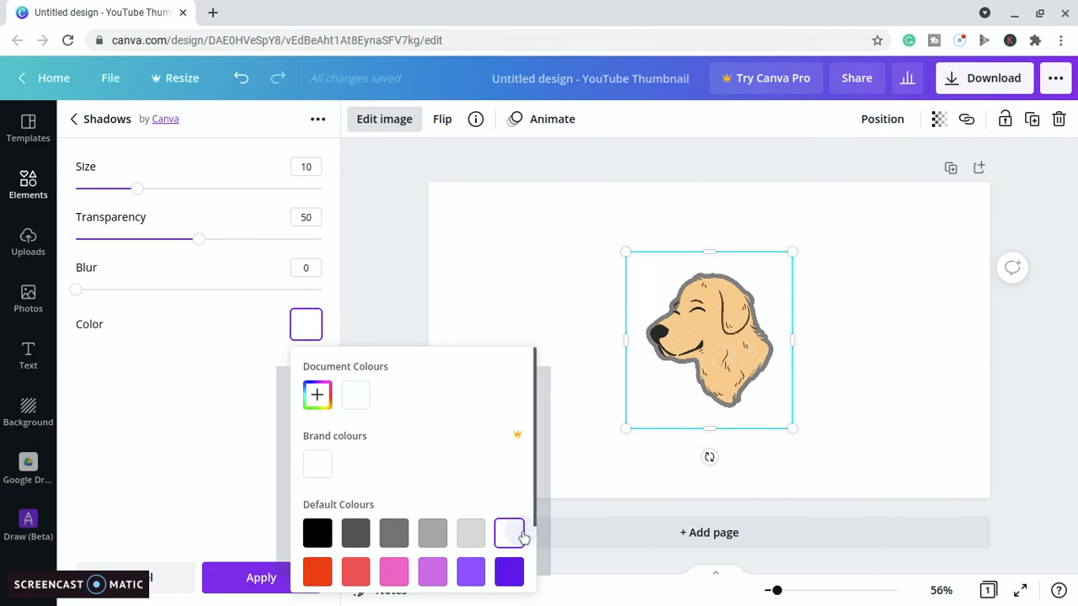
click(500, 316)
click(498, 311)
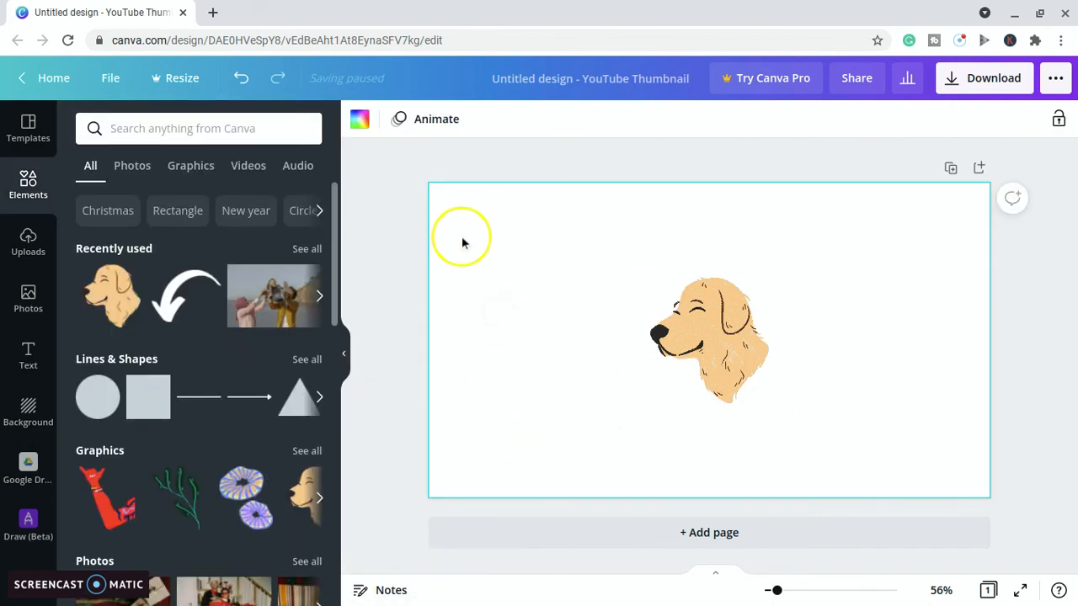
- Change the page background to the deep violet default colour
click(370, 122)
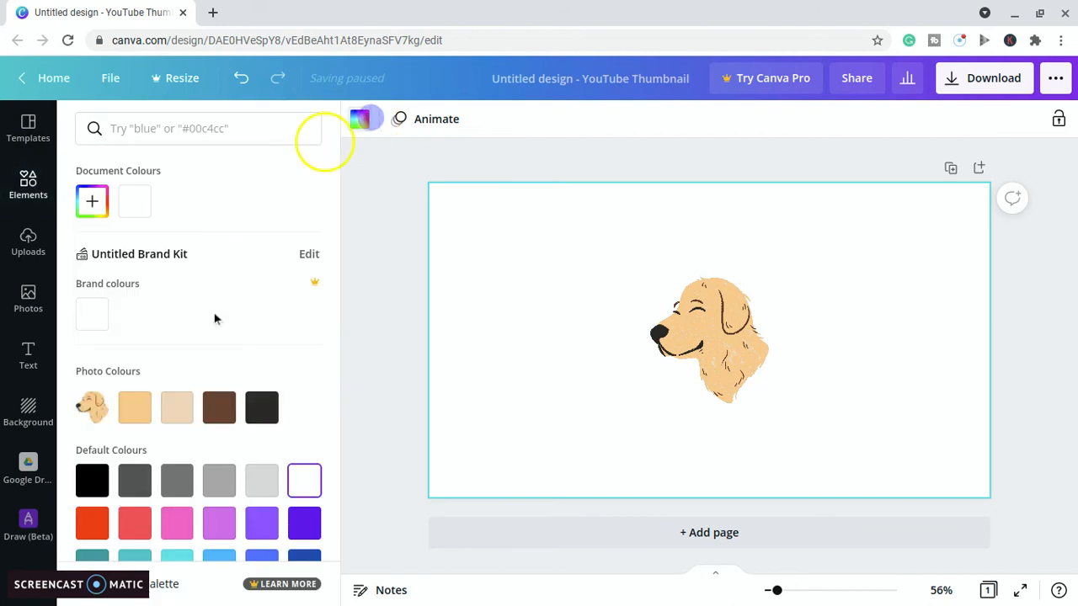
click(260, 412)
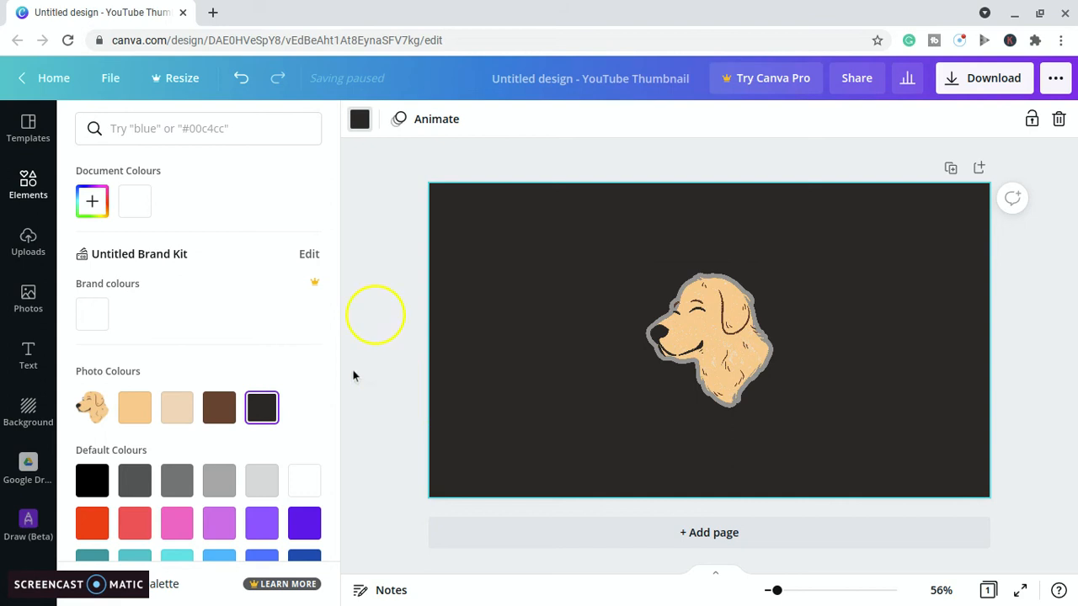
click(304, 522)
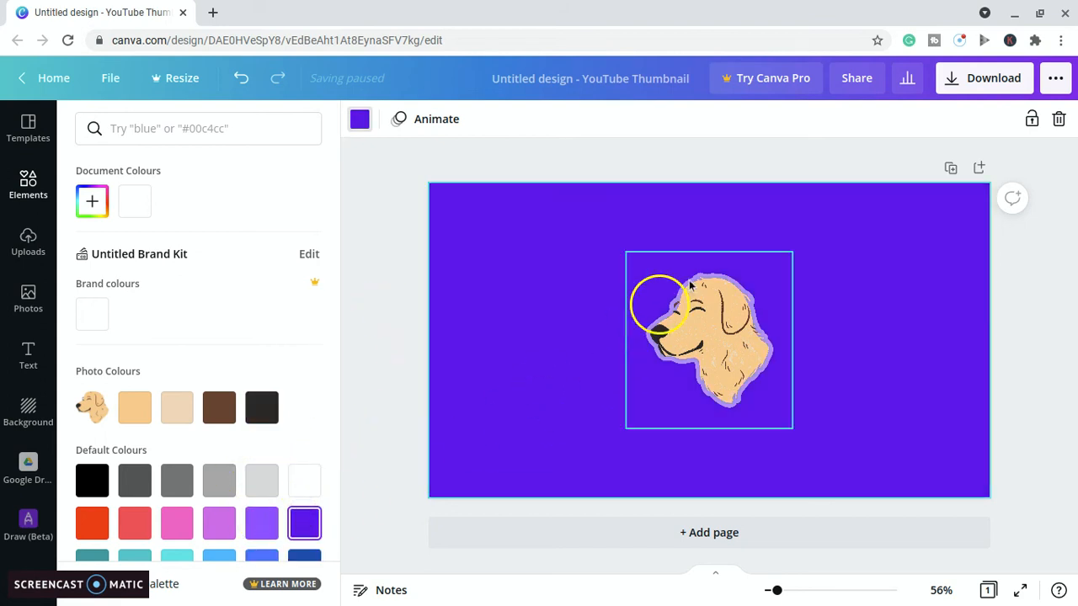
- Reopen the dog graphic's Glow settings, choose the white brand colour for the shadow, and deselect the graphic
click(673, 337)
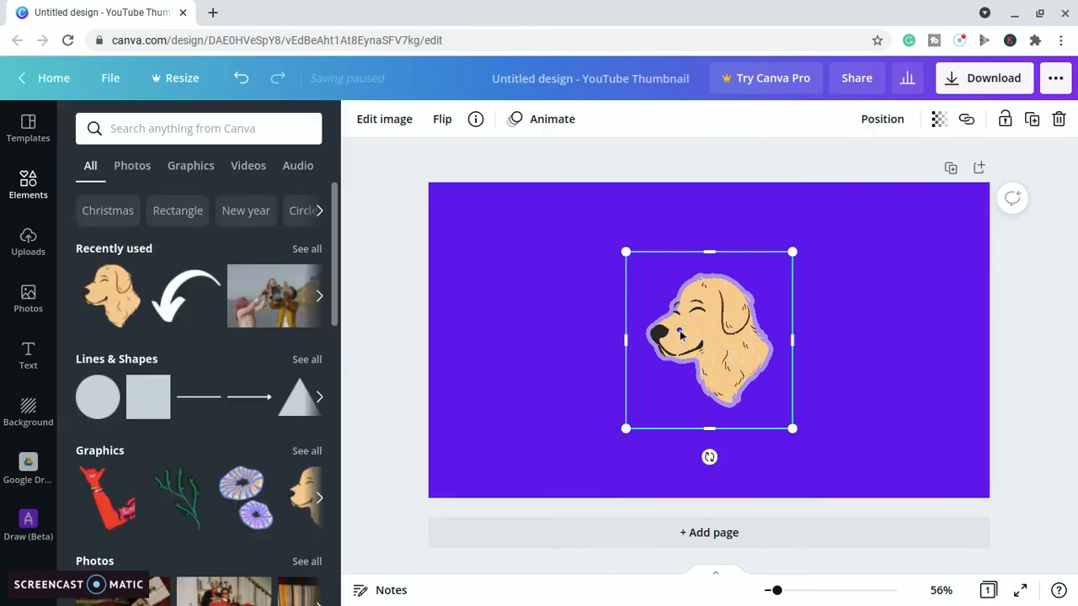
click(385, 119)
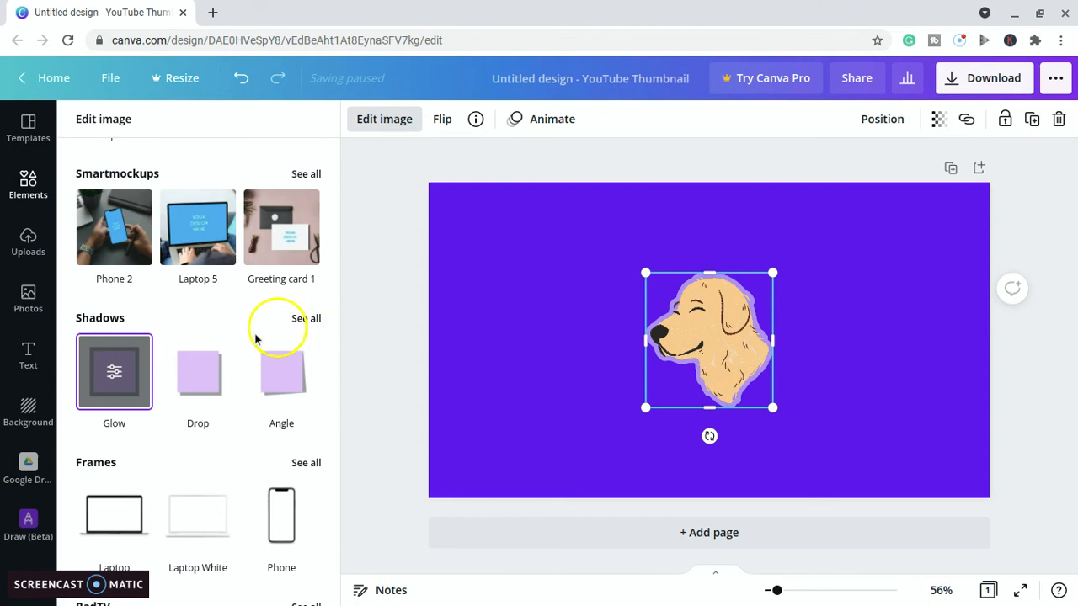
click(113, 374)
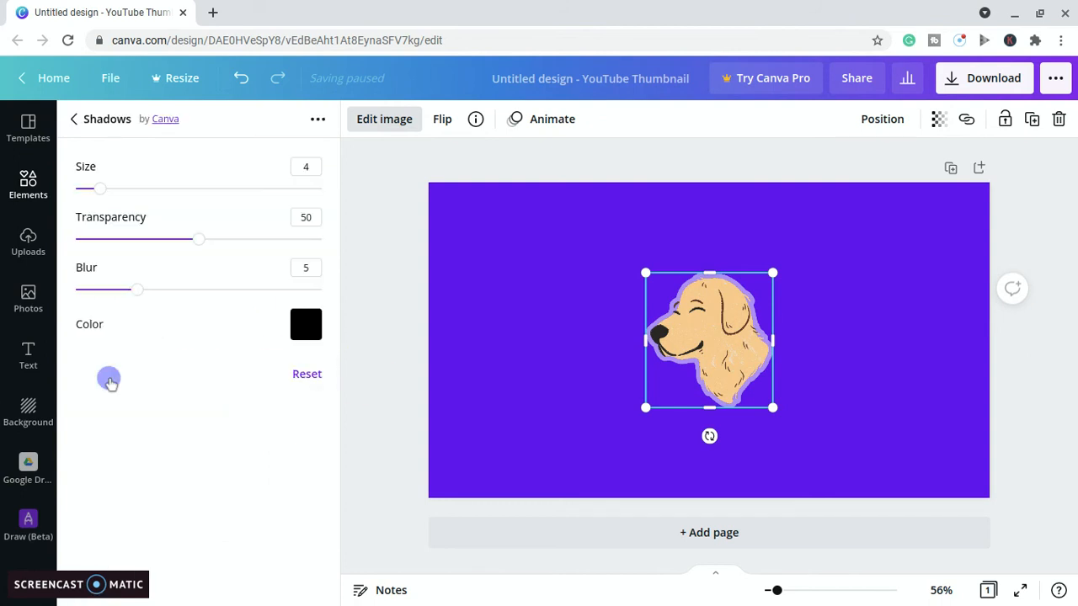
click(308, 324)
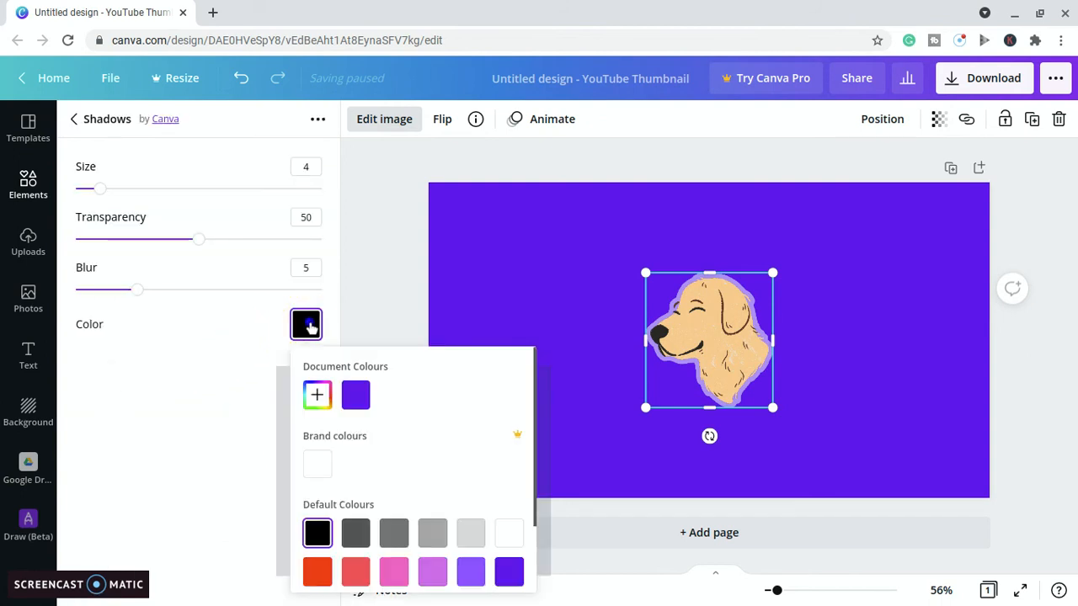
click(316, 467)
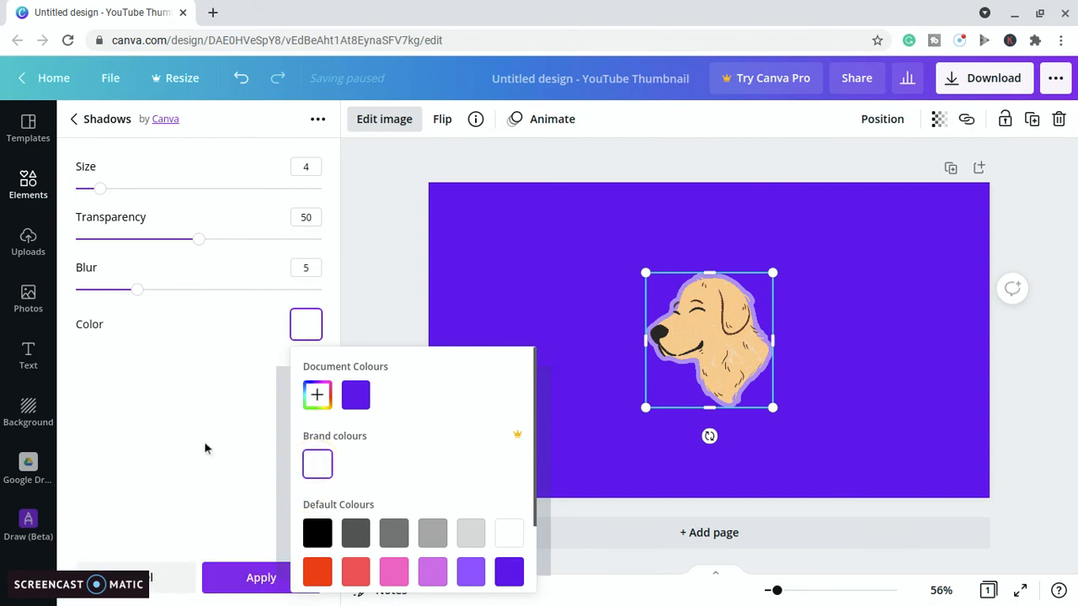
click(170, 412)
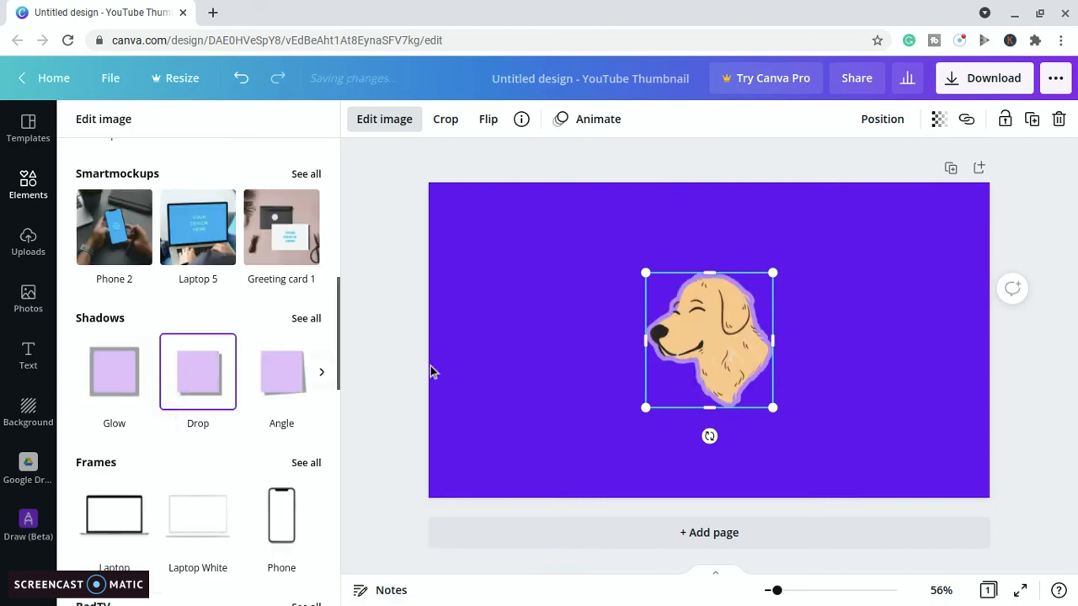
key(Escape)
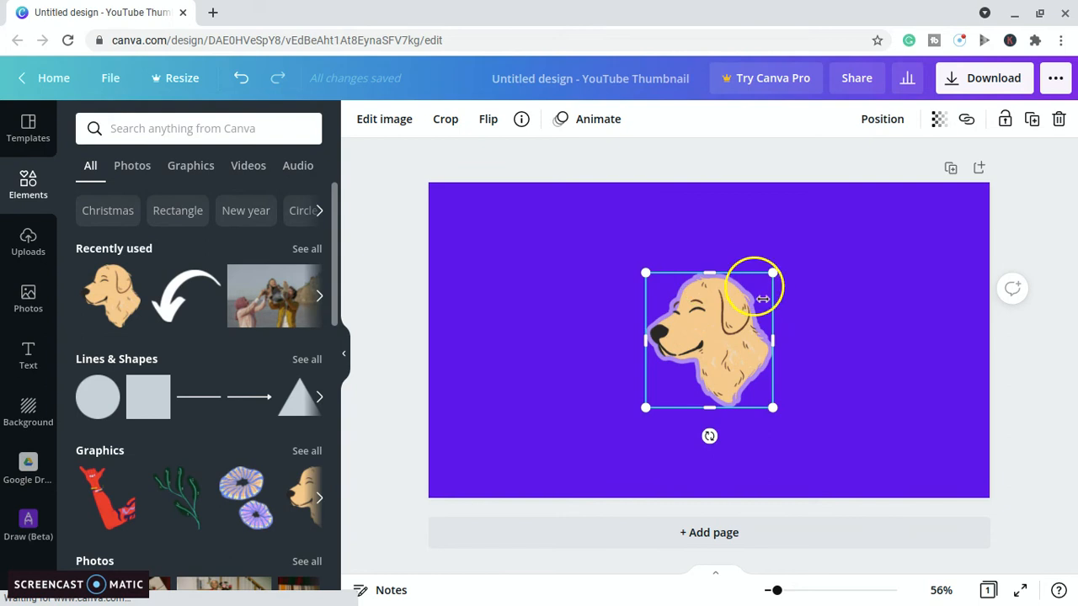
click(840, 367)
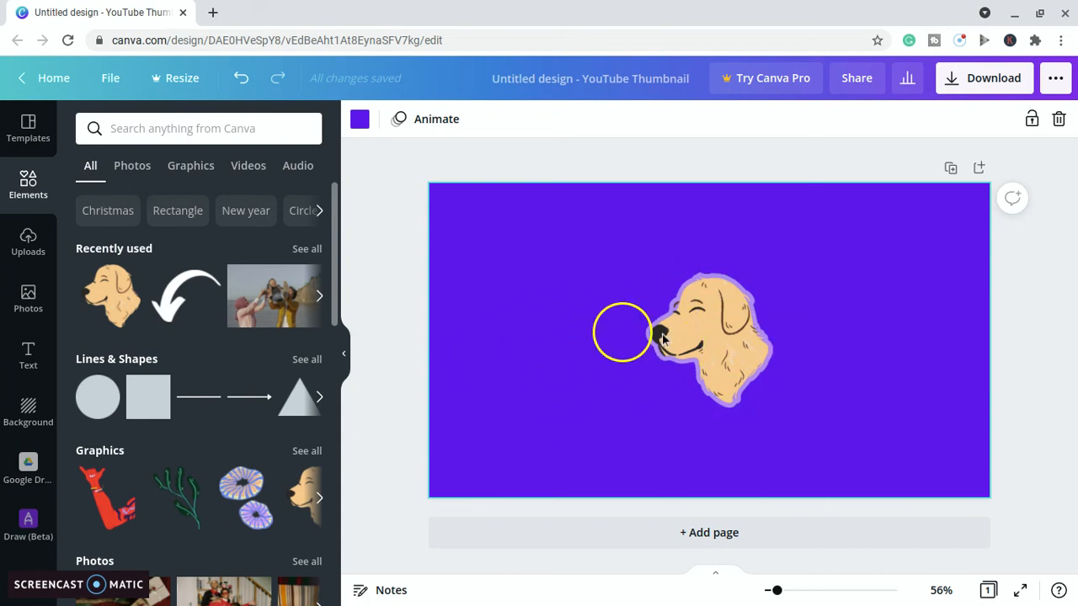
- Delete the dog graphic and add the recently used white curved arrow graphic to the page
click(688, 336)
key(Delete)
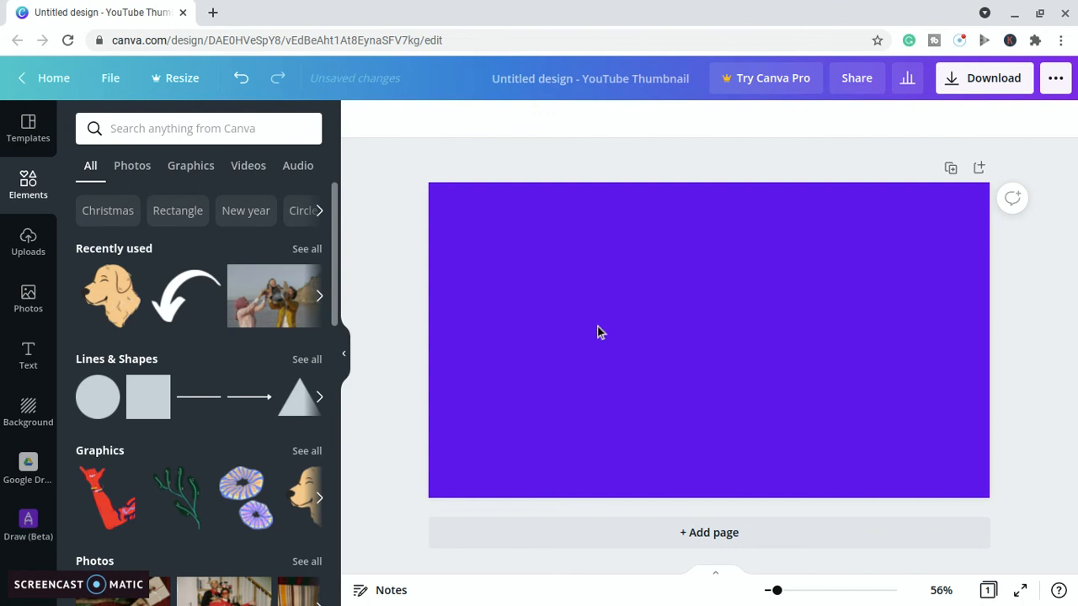
click(190, 294)
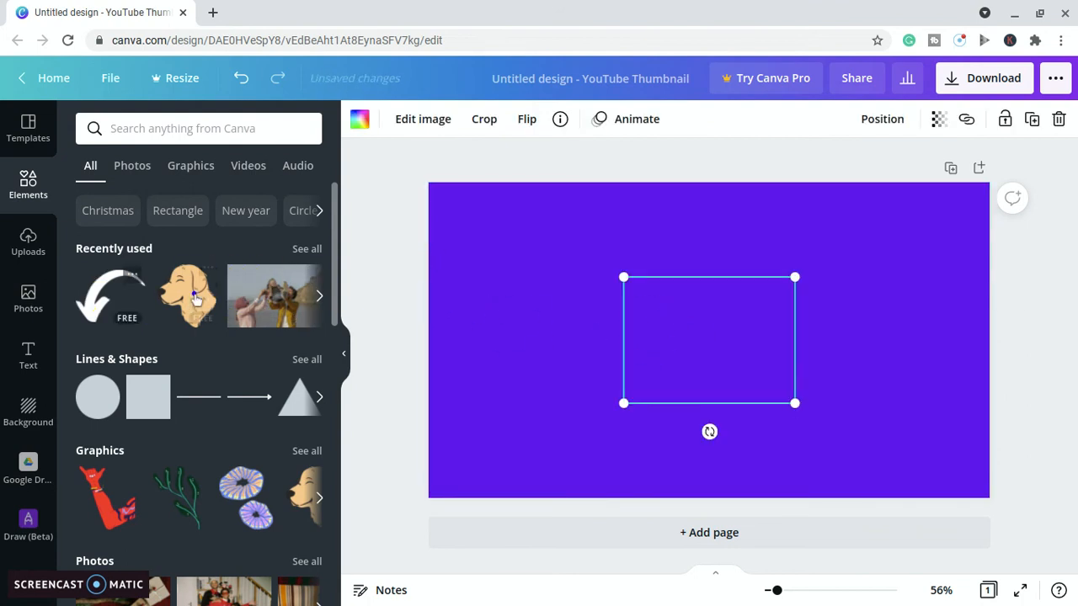
click(514, 308)
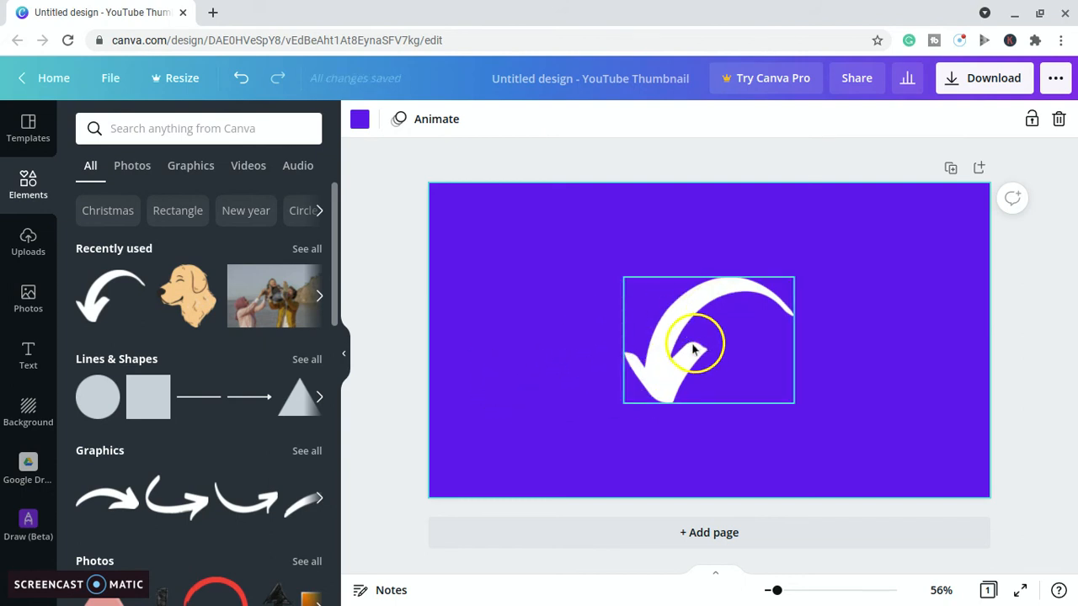
- Duplicate the white curved arrow and recolour the copy black
click(657, 374)
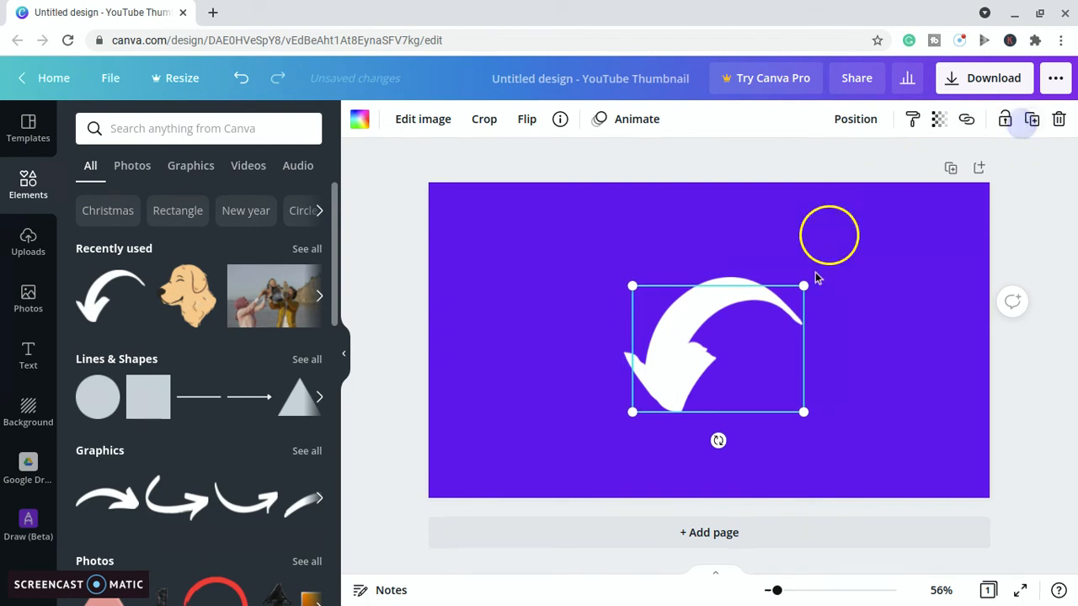
click(365, 125)
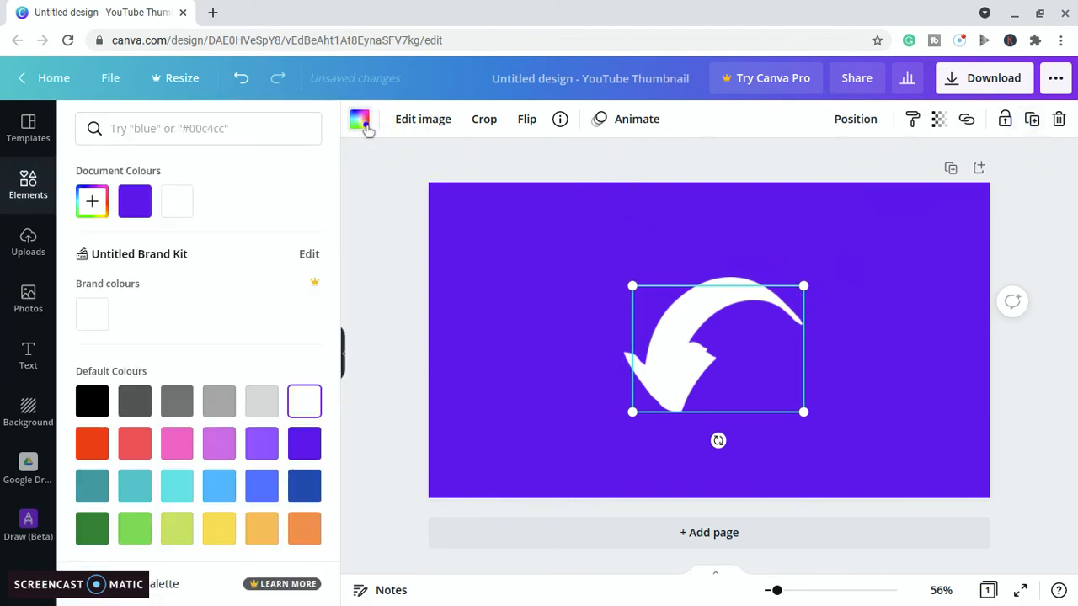
click(99, 405)
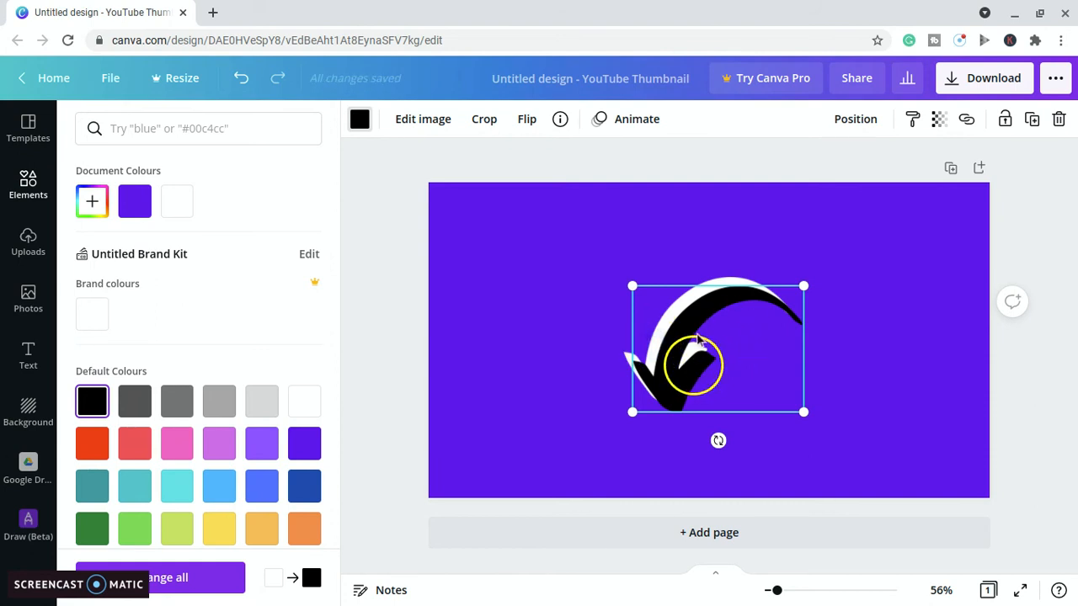
- Shift the black arrow up over the white arrow and align it to the bottom of the page
drag(690, 338, 676, 312)
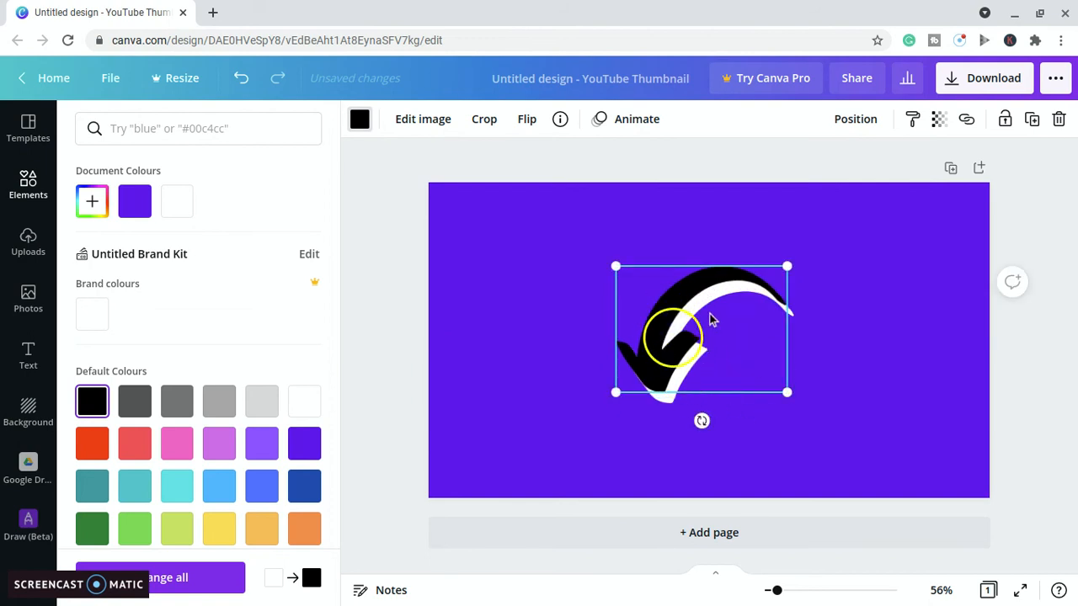
click(862, 129)
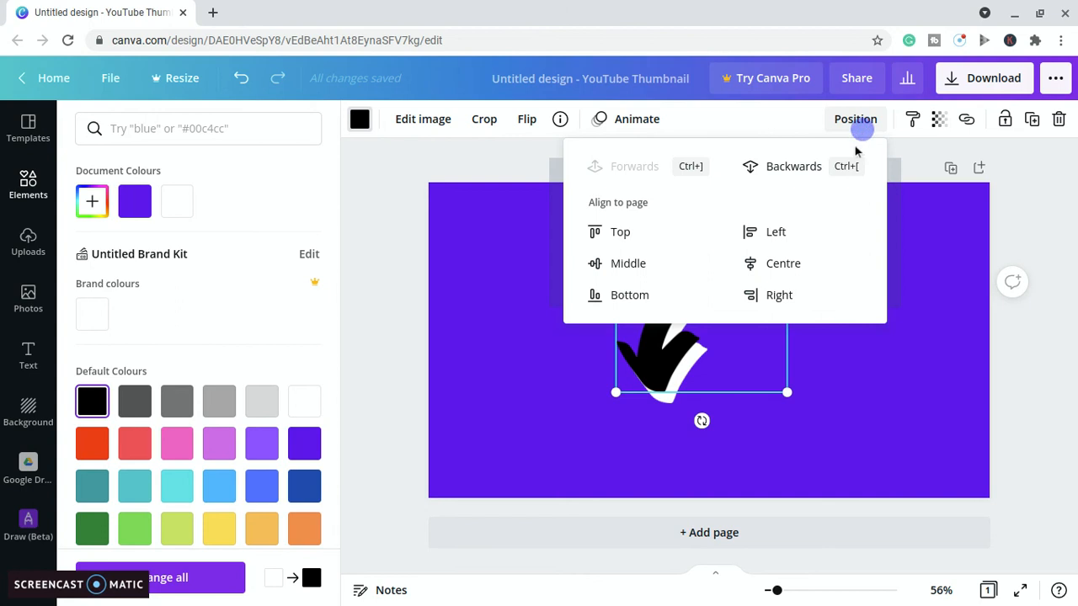
click(611, 297)
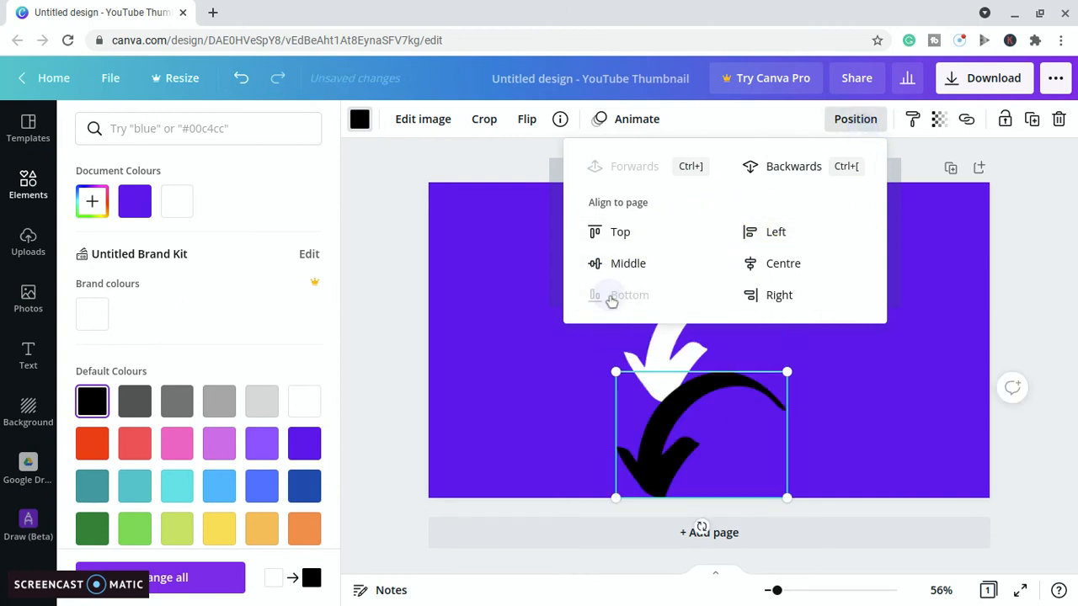
click(905, 286)
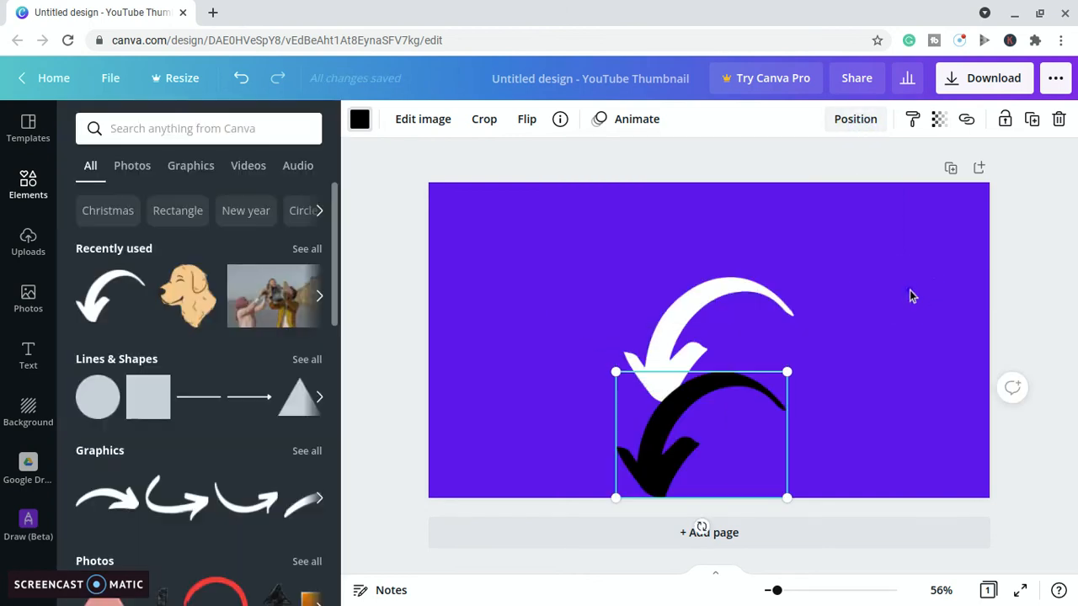
double_click(678, 310)
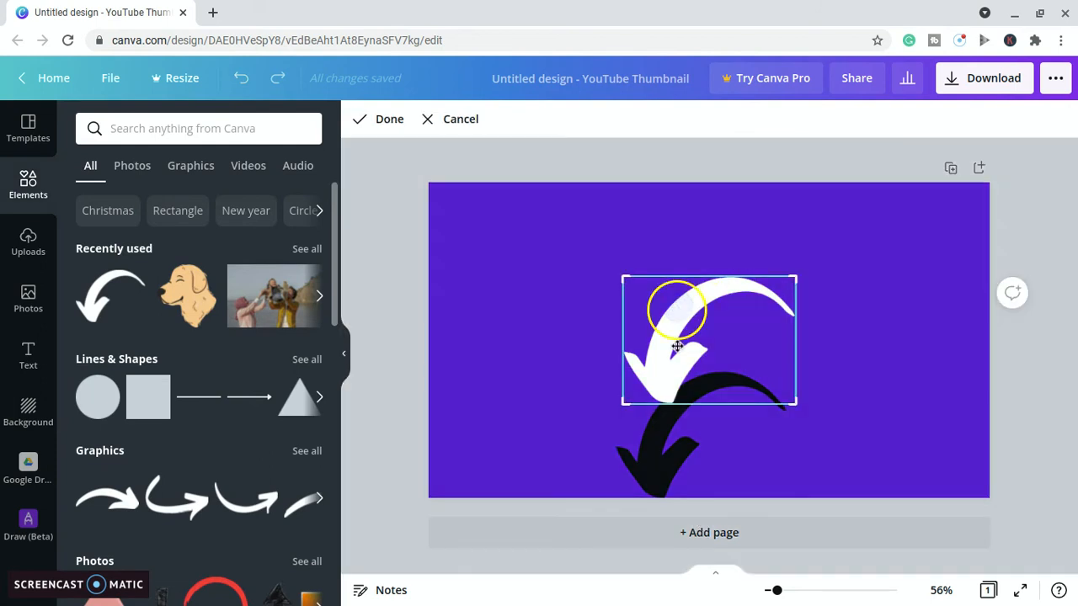
click(559, 286)
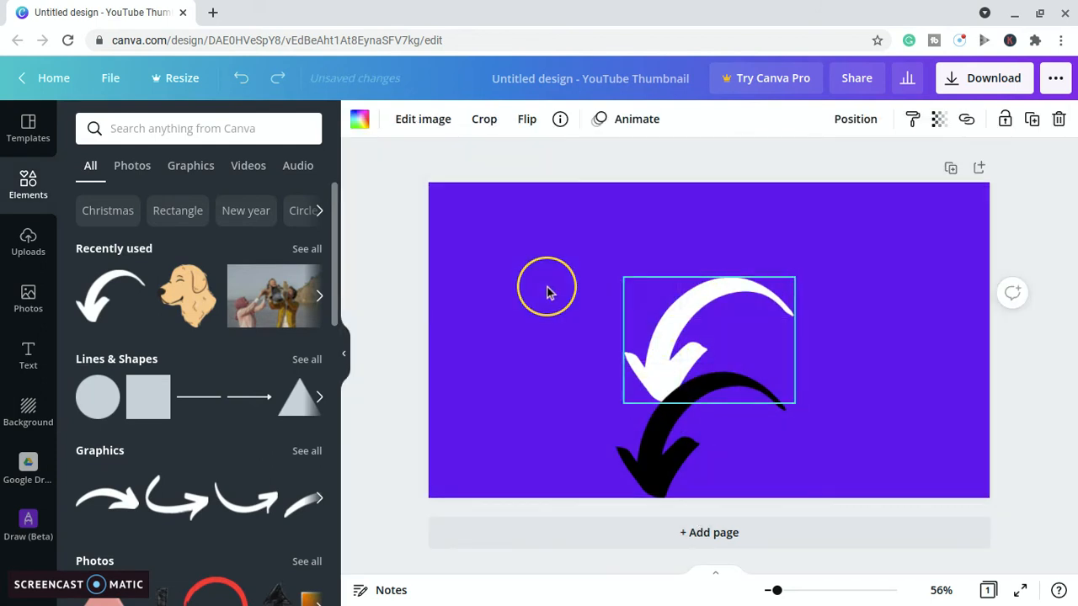
click(526, 412)
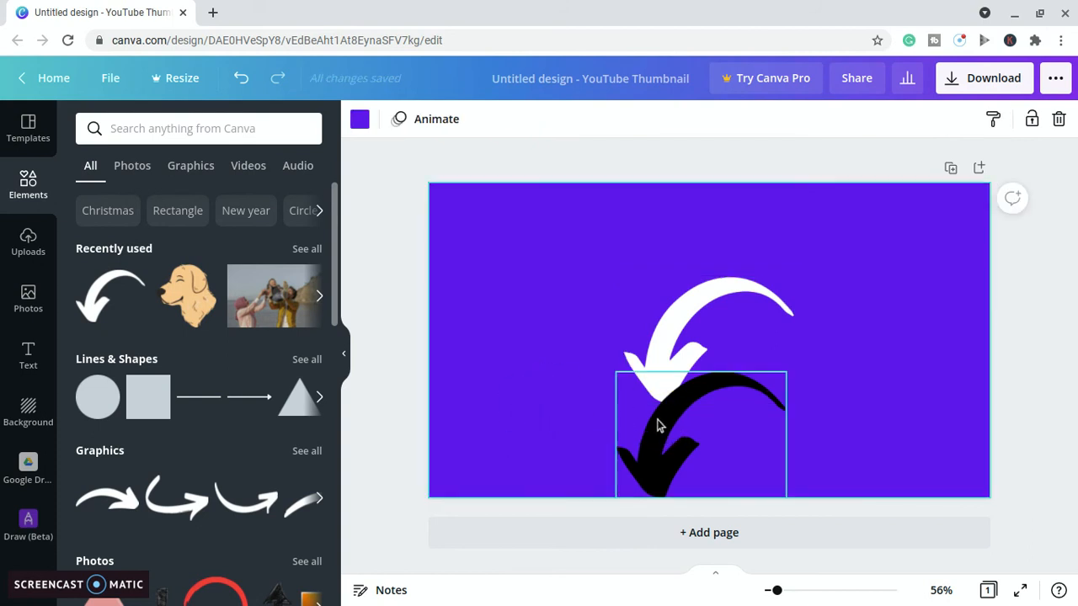
- Send the black arrow behind the white arrow and offset the two slightly so the black copy forms a drop shadow
drag(662, 407, 696, 317)
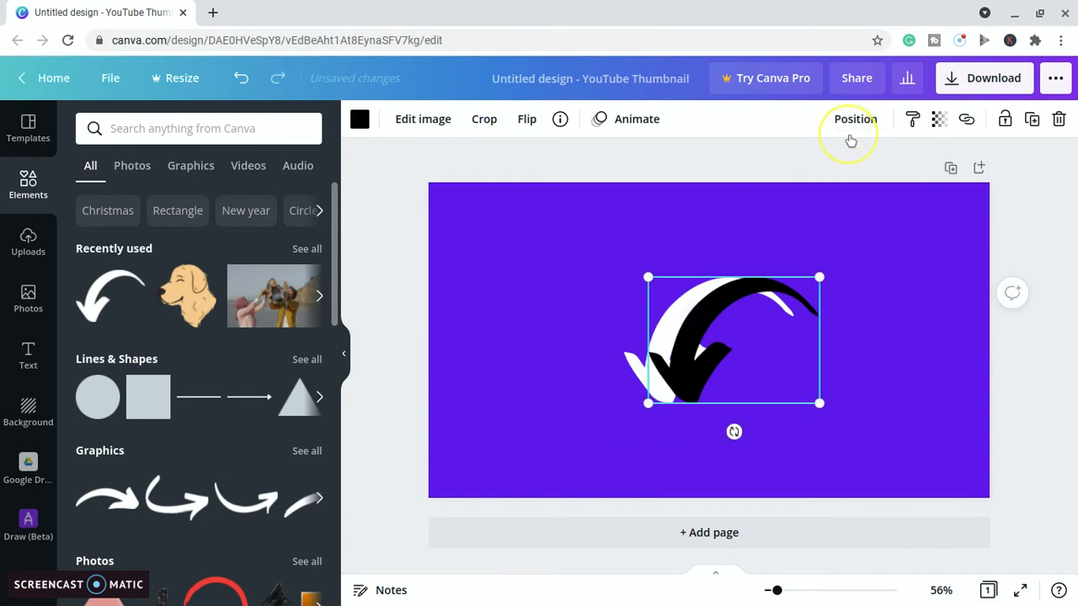
click(852, 118)
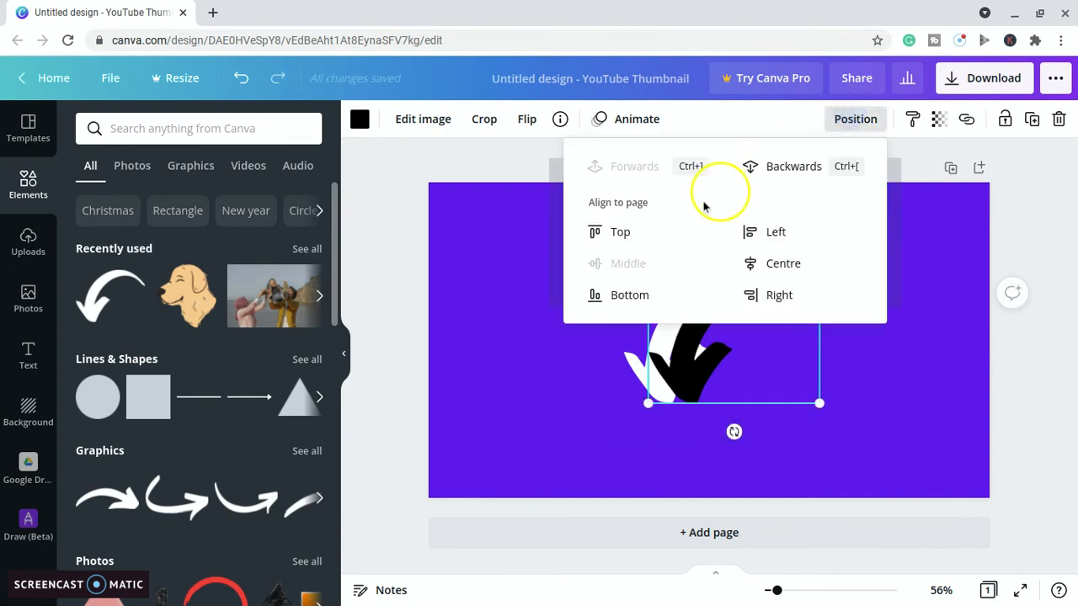
click(755, 175)
click(556, 380)
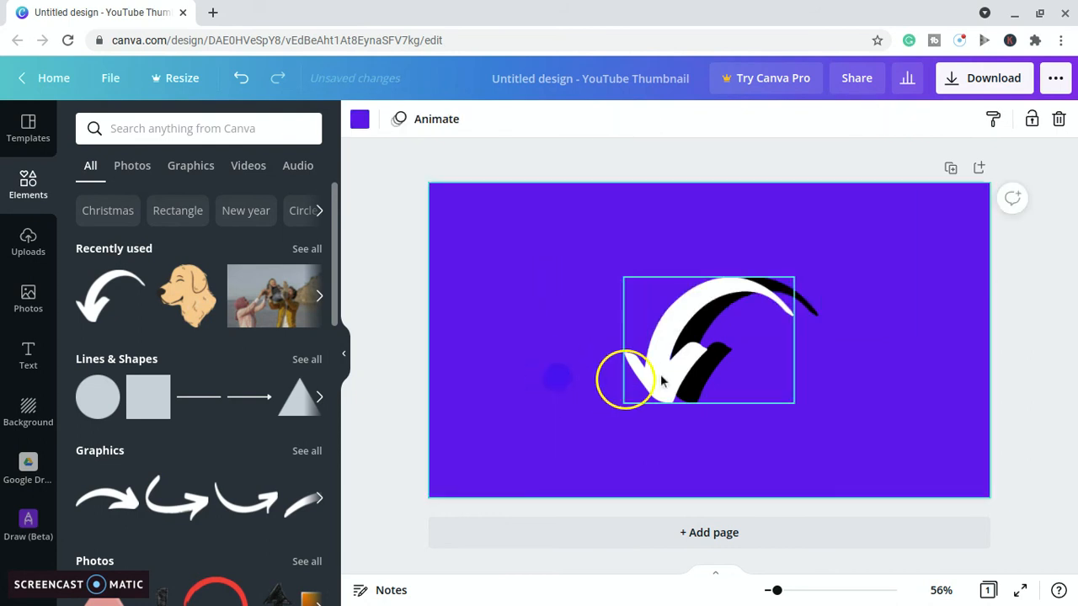
mouse_move(660, 357)
mouse_down()
mouse_move(678, 339)
mouse_move(678, 355)
mouse_up()
click(557, 381)
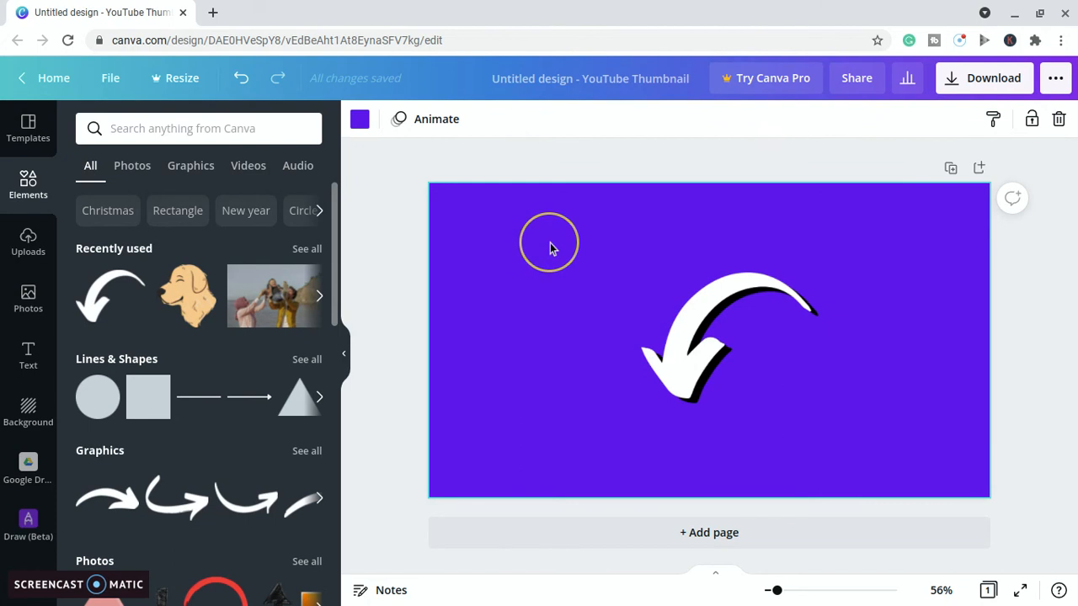
- Delete the white arrow and recolour the remaining black arrow white
click(682, 357)
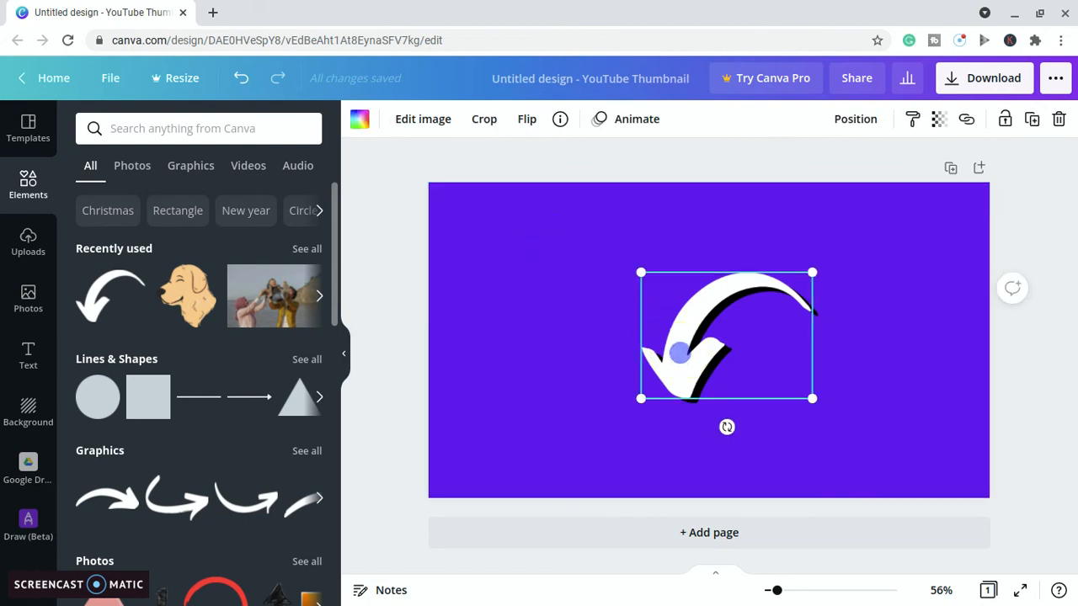
key(Delete)
click(675, 365)
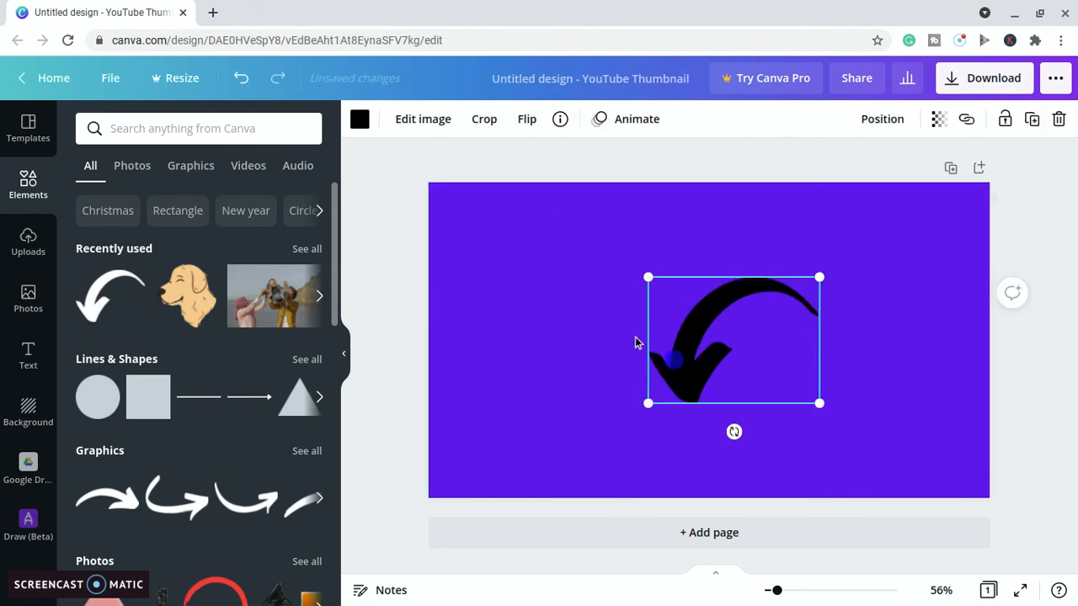
click(359, 120)
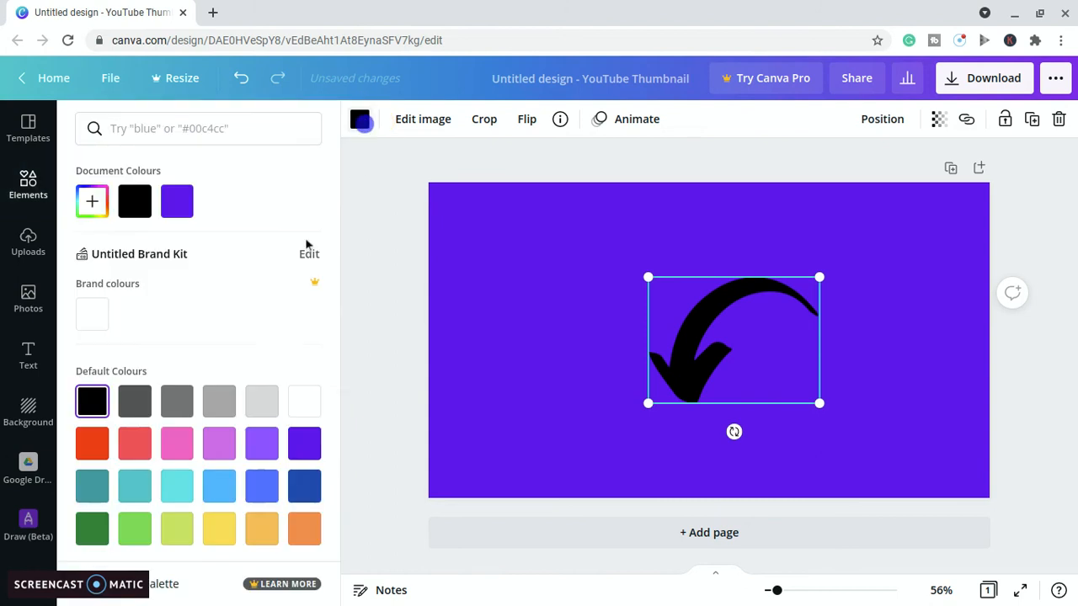
click(305, 401)
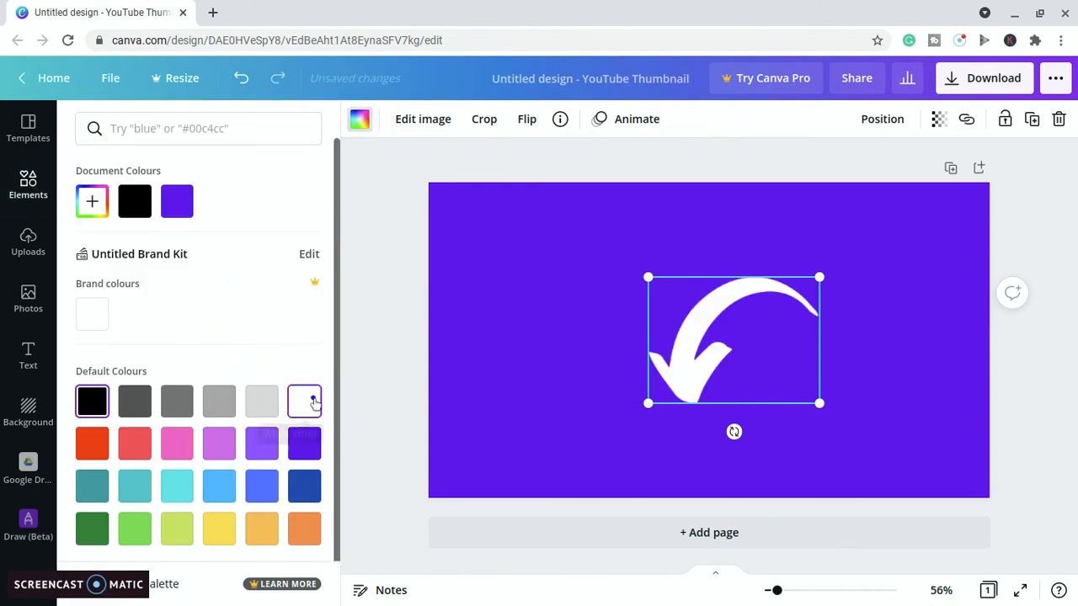
click(409, 332)
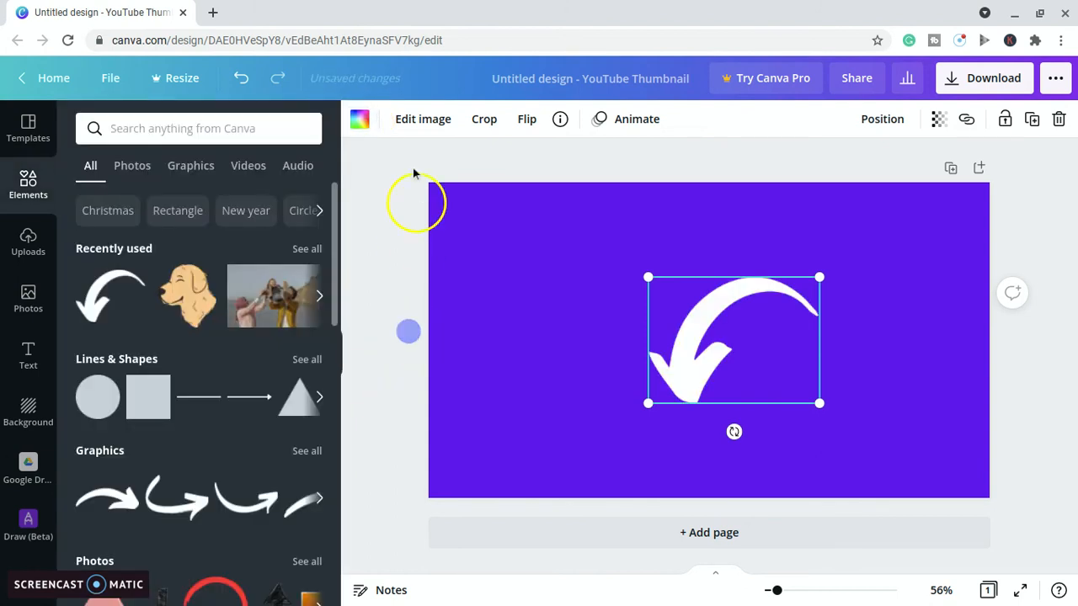
- Put the Trippy effect's Split style on the white arrow
click(421, 120)
scroll(224, 333, down, 1)
scroll(224, 333, down, 4)
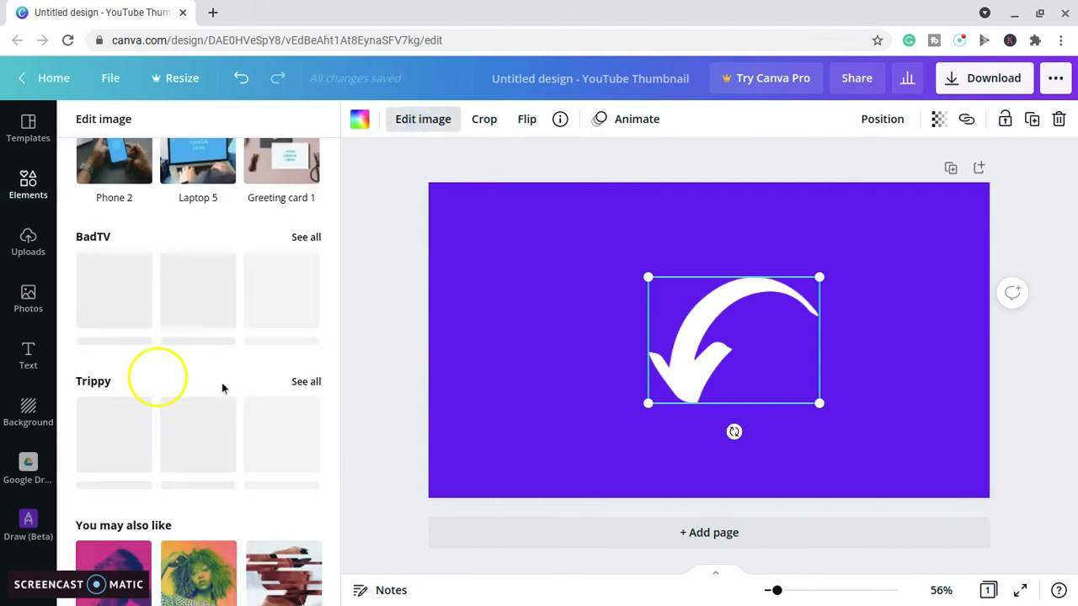
scroll(187, 380, down, 3)
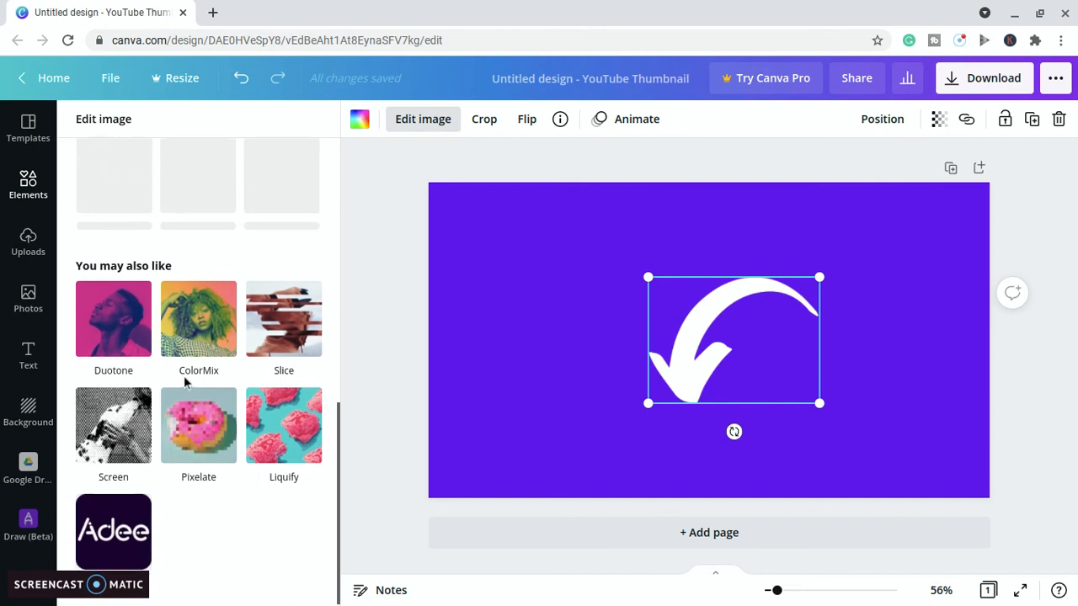
scroll(184, 378, up, 4)
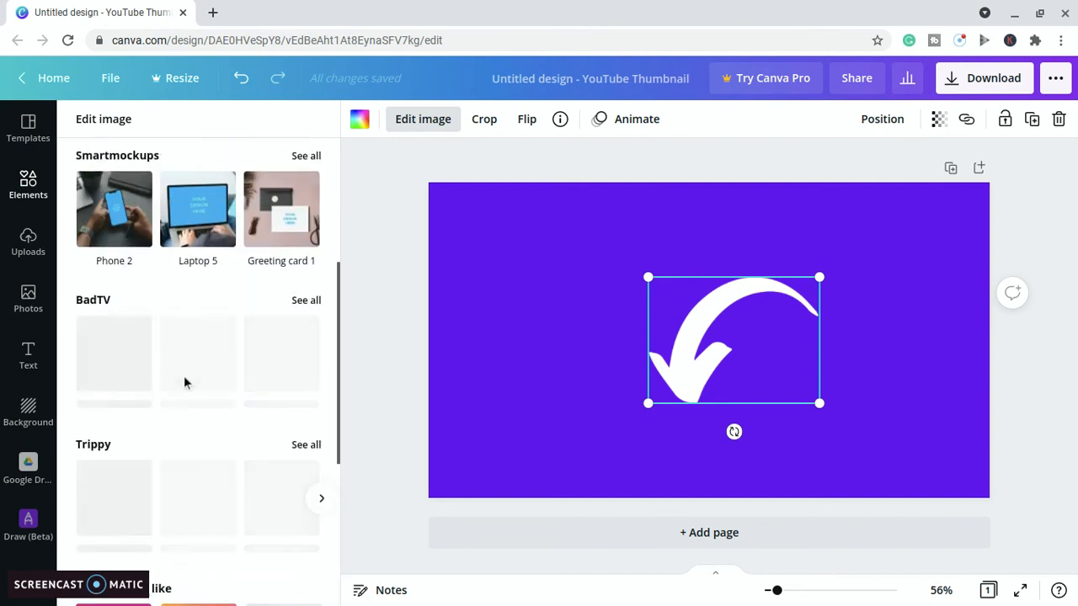
scroll(183, 375, down, 1)
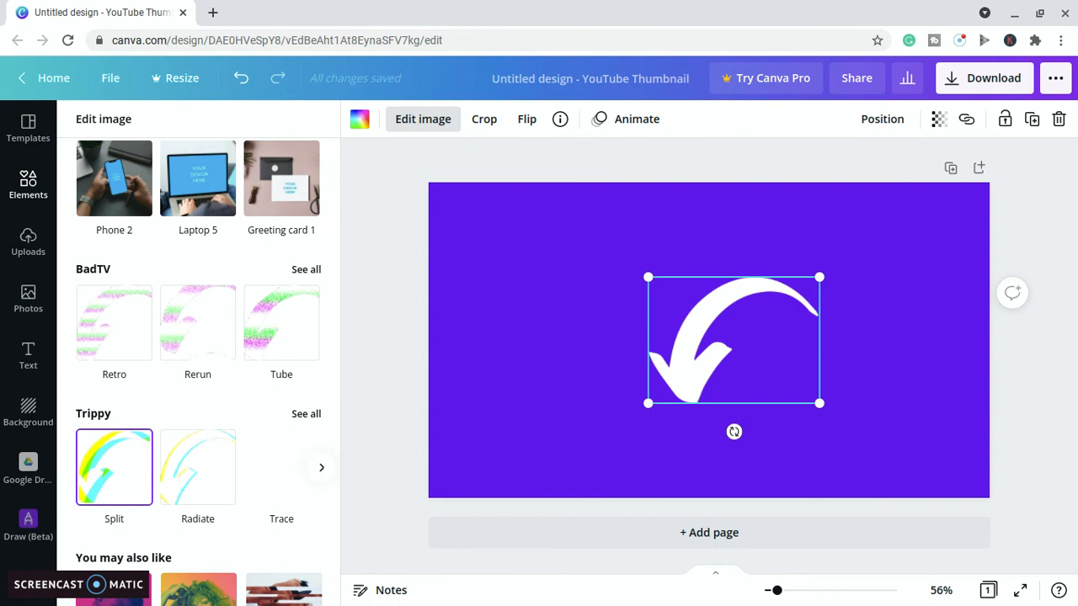
click(107, 468)
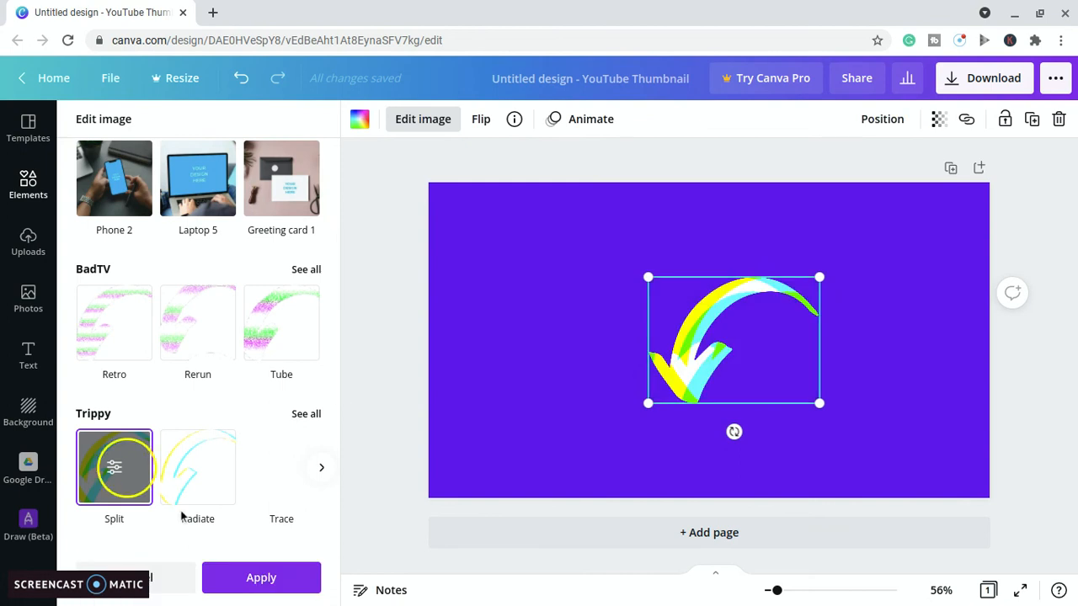
- Set the Split effect's RGB Shift amount to 0 and apply it to the arrow
click(116, 467)
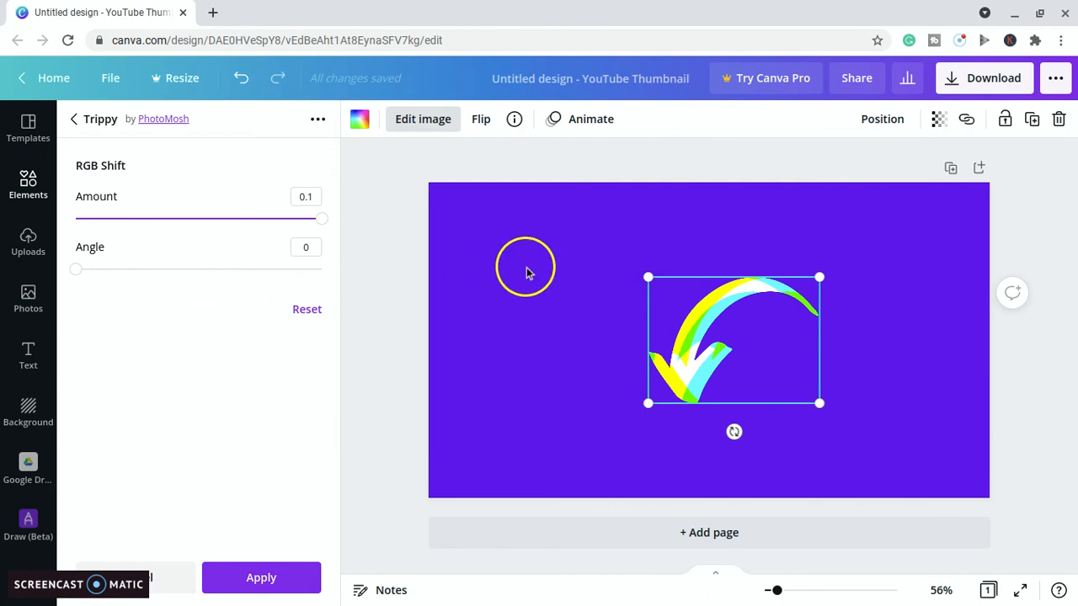
drag(325, 223, 140, 222)
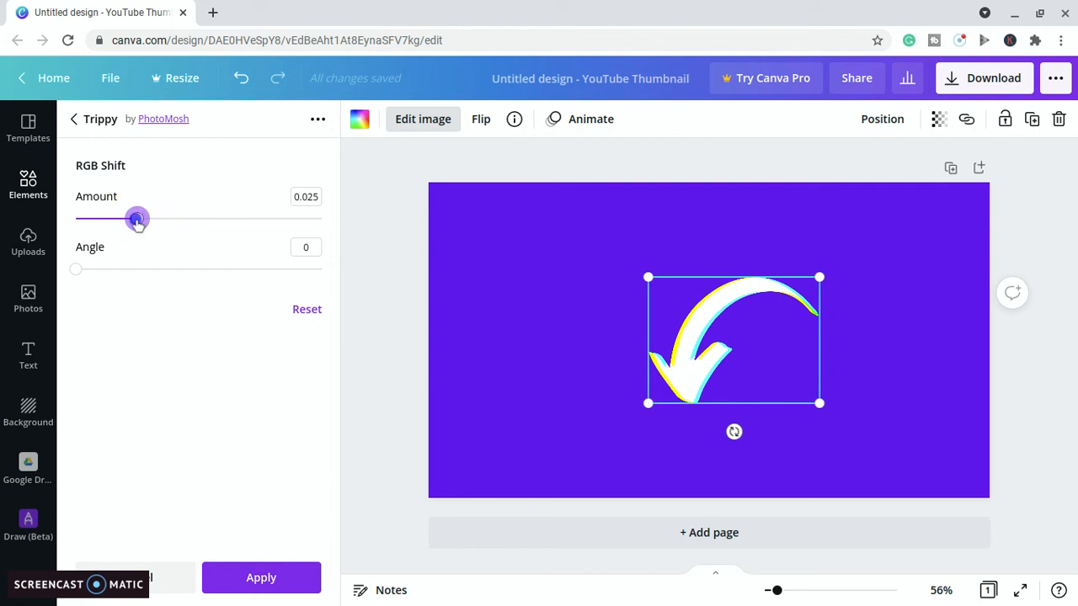
click(365, 127)
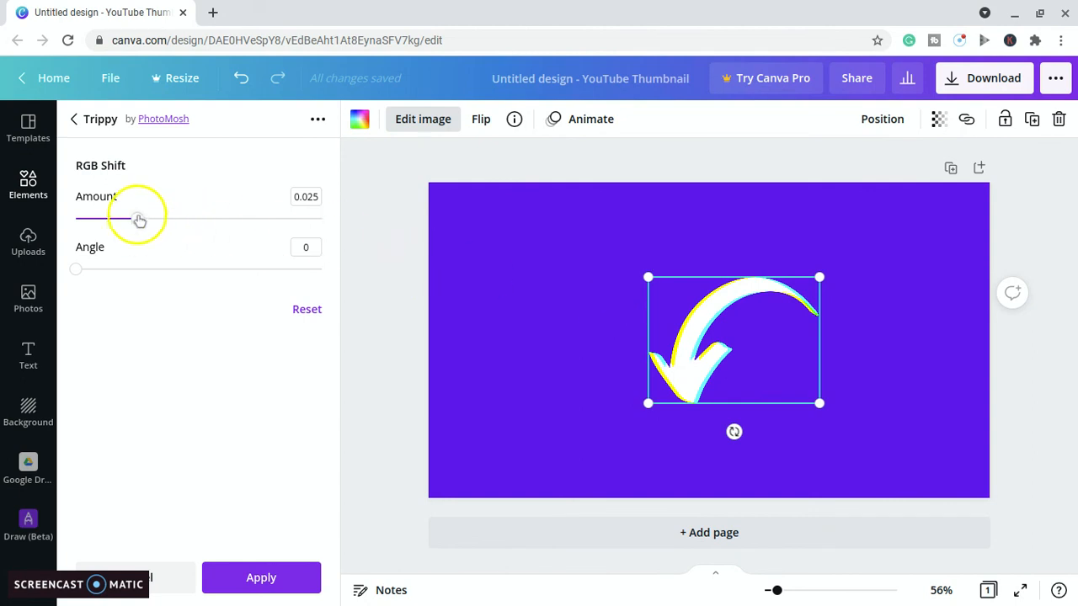
drag(139, 221, 42, 221)
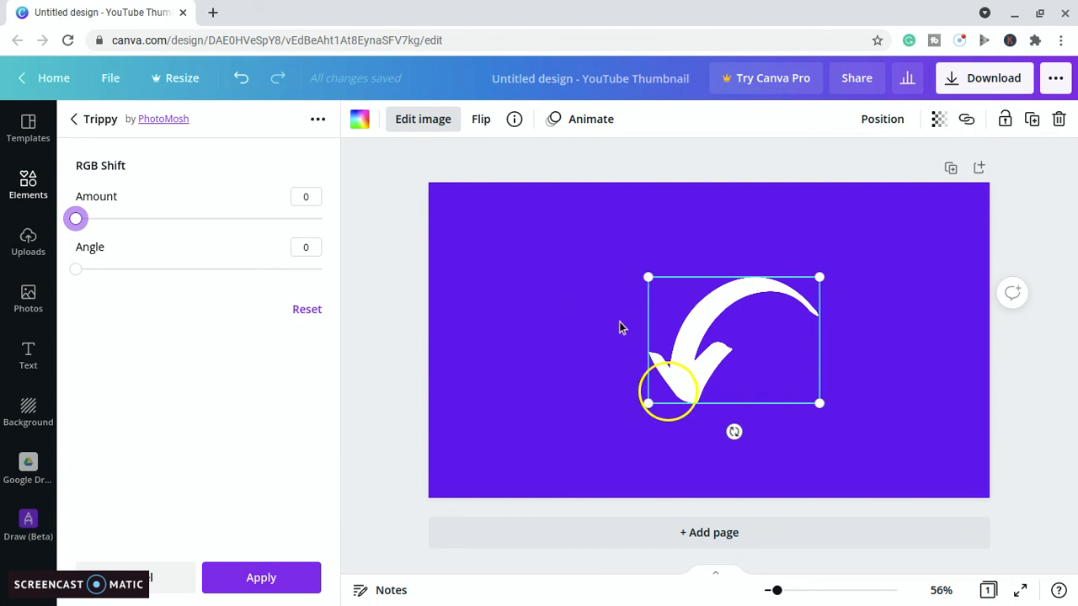
click(260, 577)
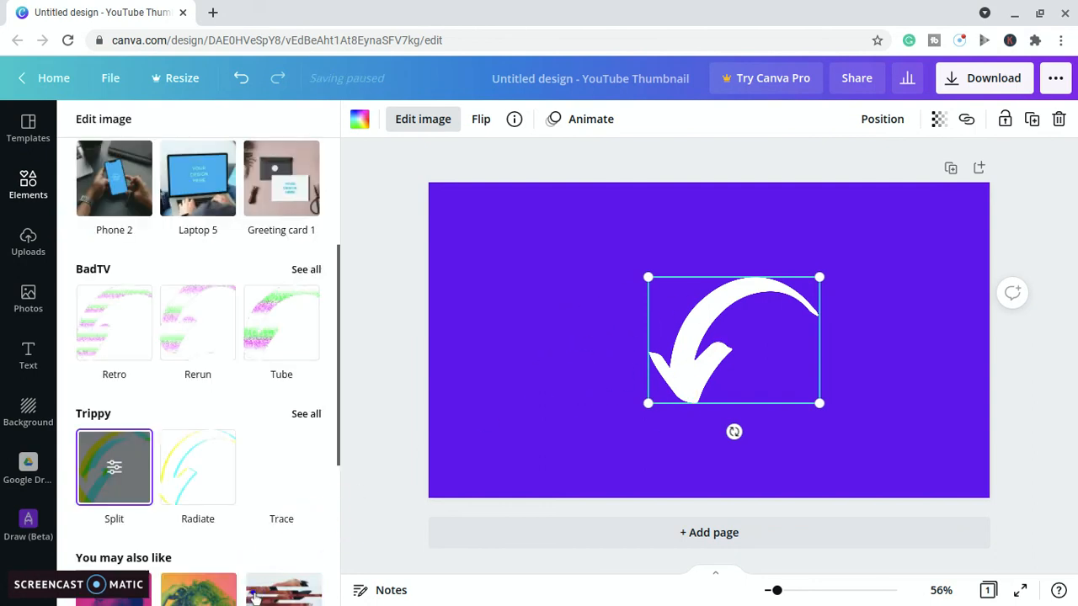
click(525, 363)
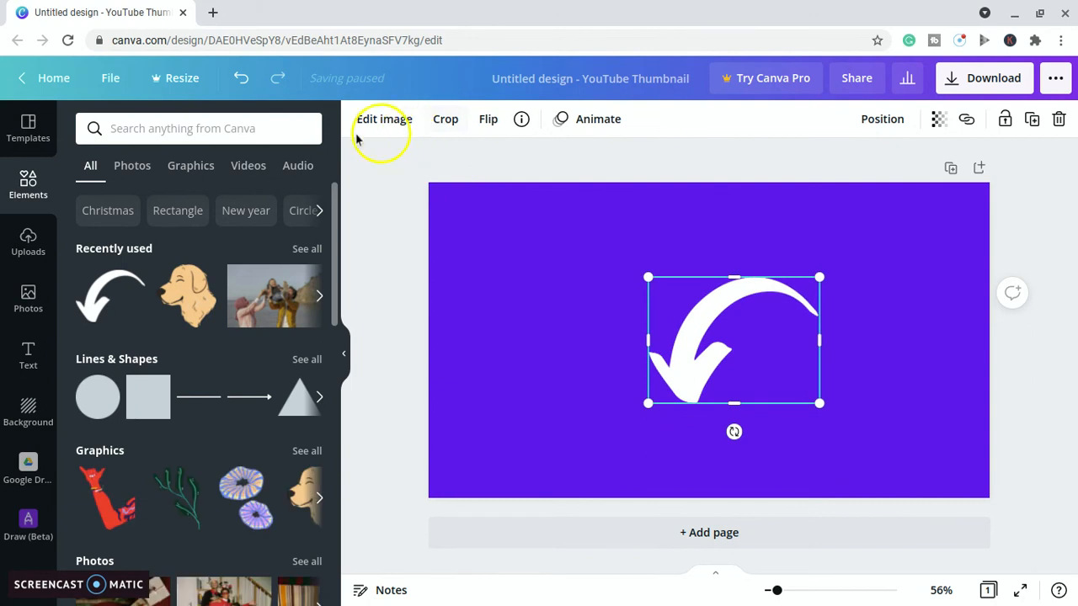
- Put the Shadows effect's Drop style on the white arrow
click(376, 120)
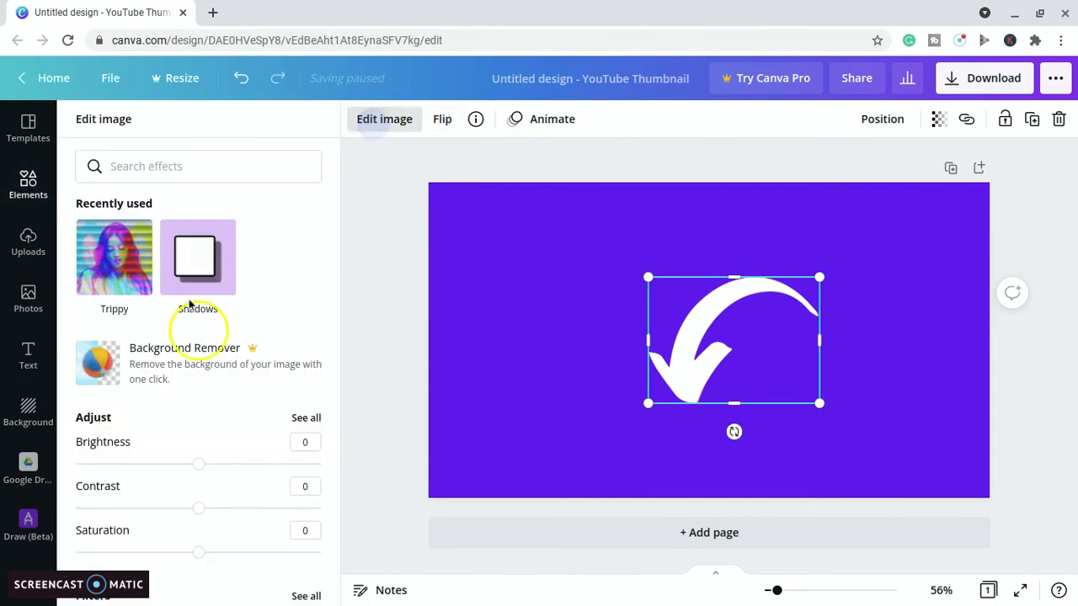
scroll(180, 399, down, 5)
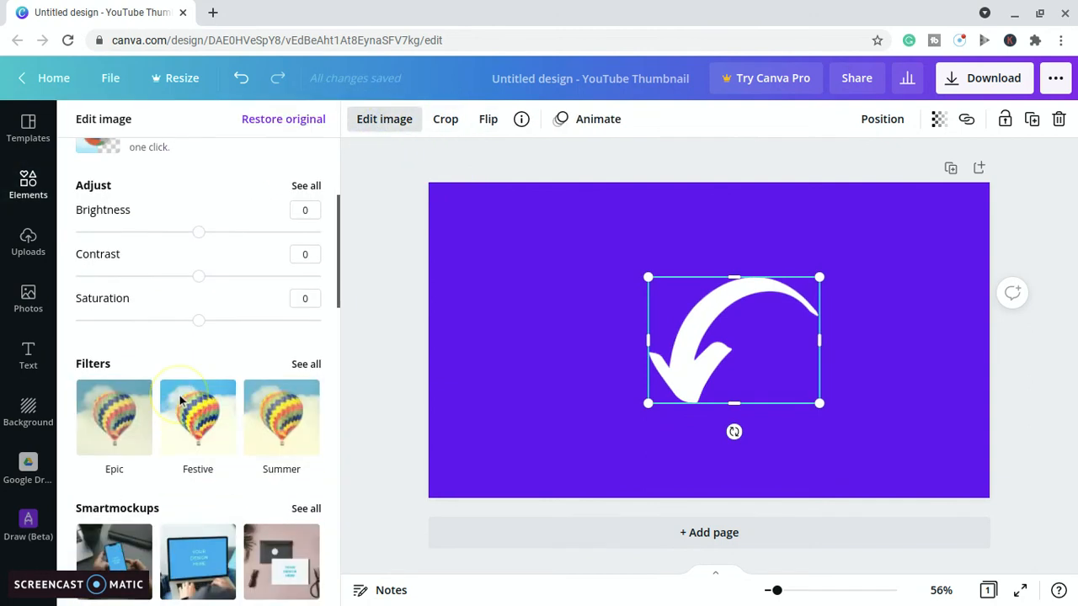
scroll(180, 399, down, 3)
click(202, 347)
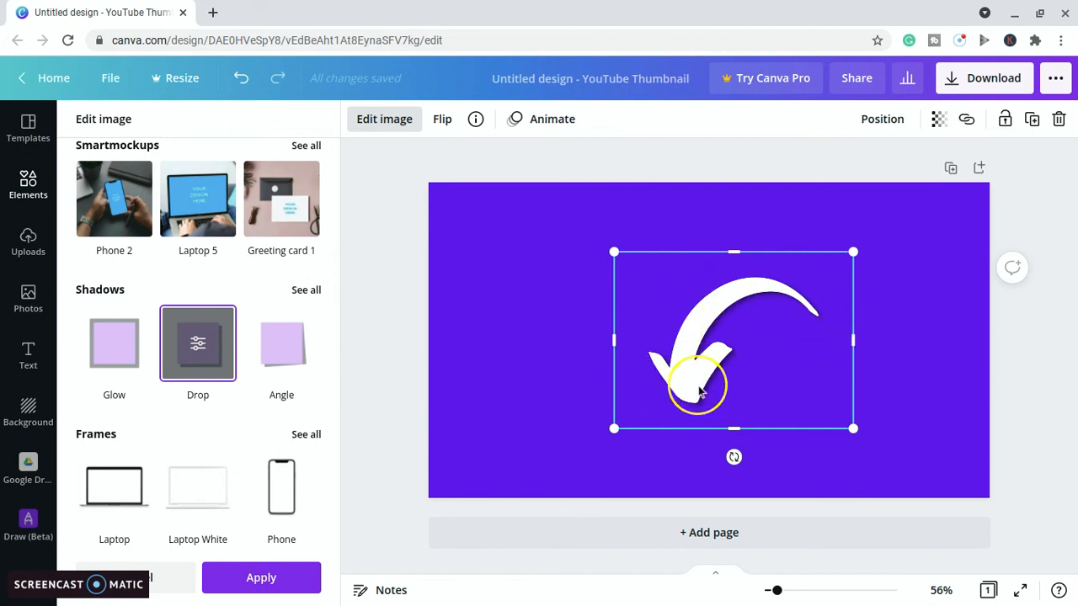
- Set the arrow's drop shadow to an offset of 4 and a blur of 6, keeping the angle at 0
click(198, 350)
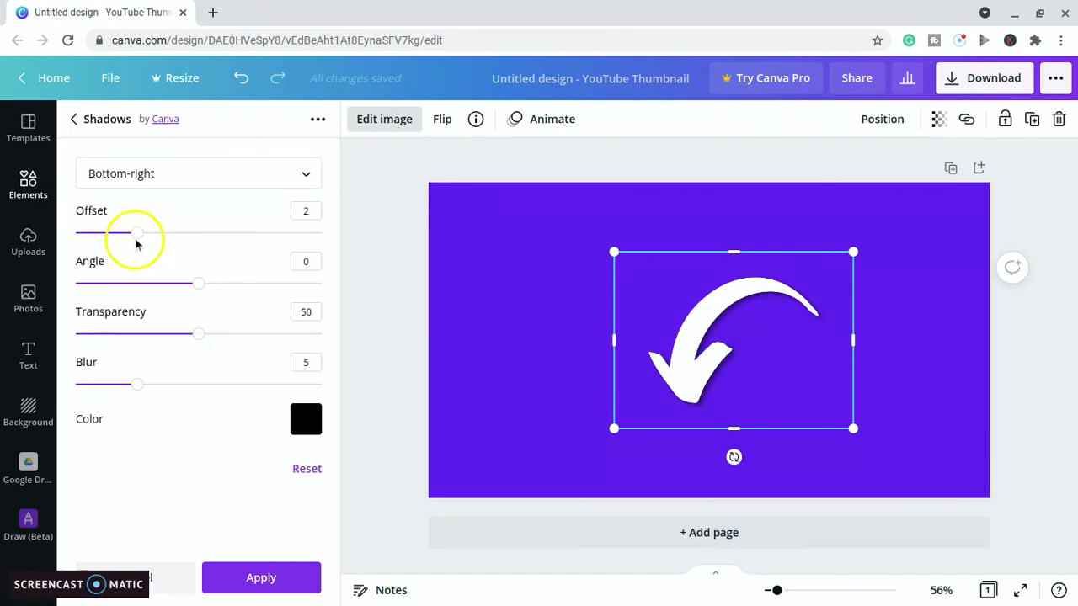
drag(145, 238, 191, 245)
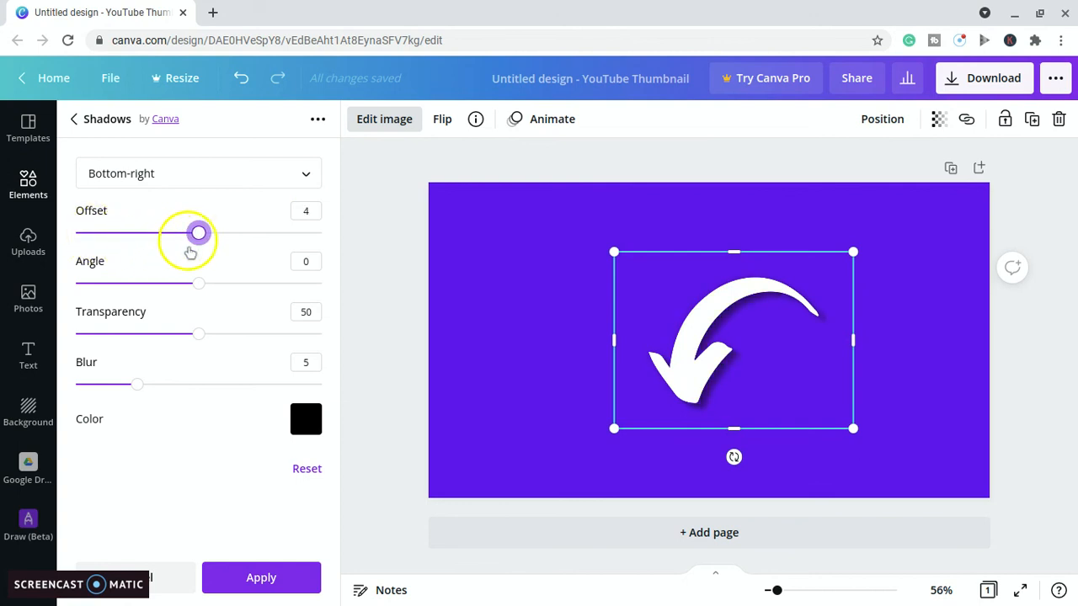
mouse_move(138, 386)
mouse_down()
mouse_move(4, 373)
mouse_move(272, 391)
mouse_move(328, 383)
mouse_move(137, 383)
mouse_move(149, 385)
mouse_up()
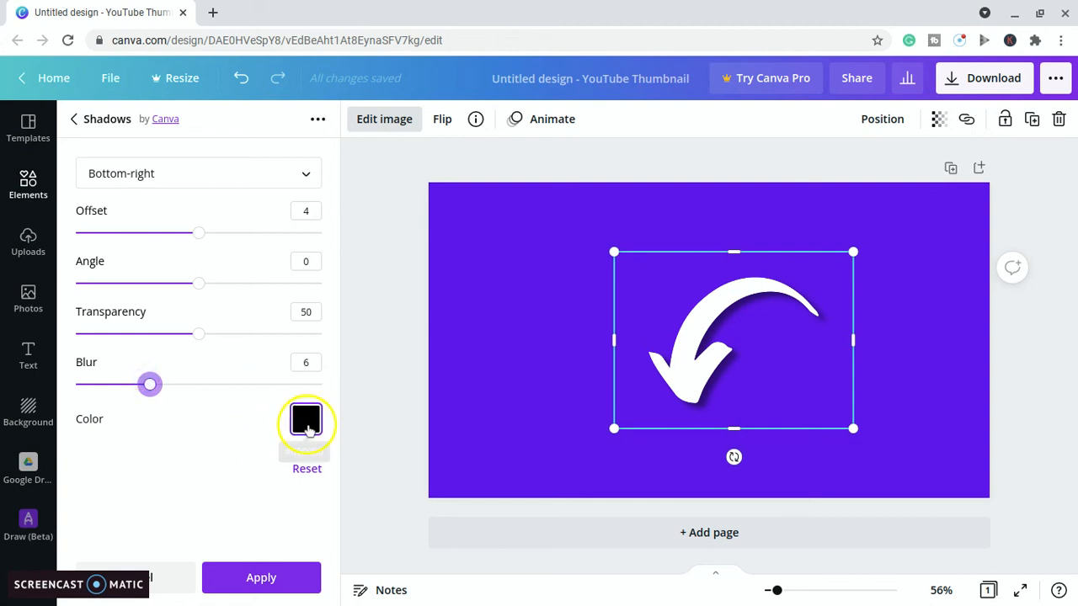
mouse_move(200, 287)
mouse_down()
mouse_move(320, 283)
mouse_move(118, 276)
mouse_move(209, 274)
mouse_up()
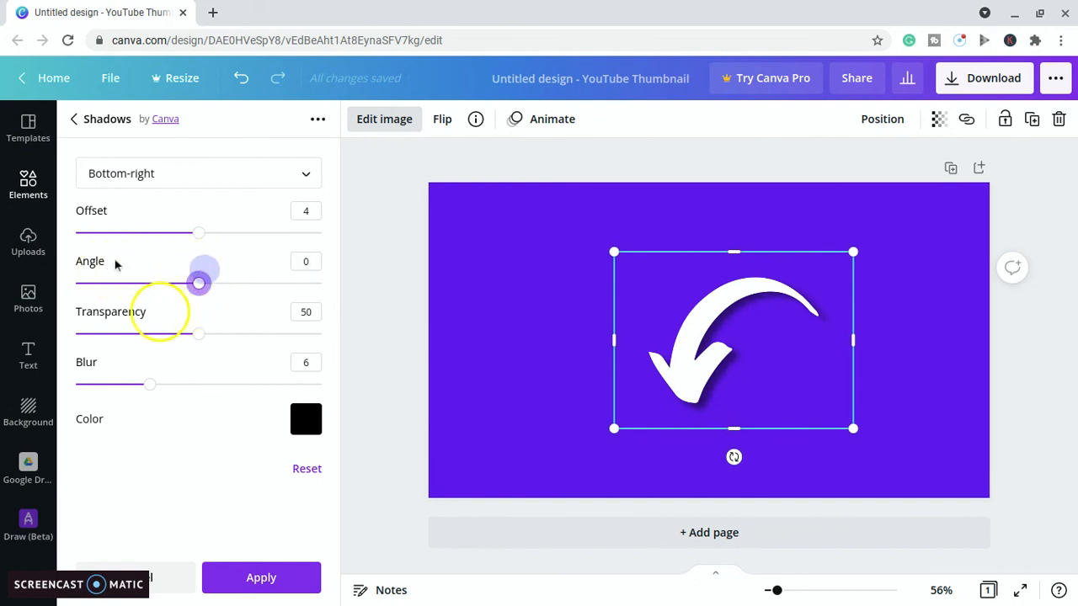
- Change the drop shadow's direction to Top and deselect the arrow
click(303, 174)
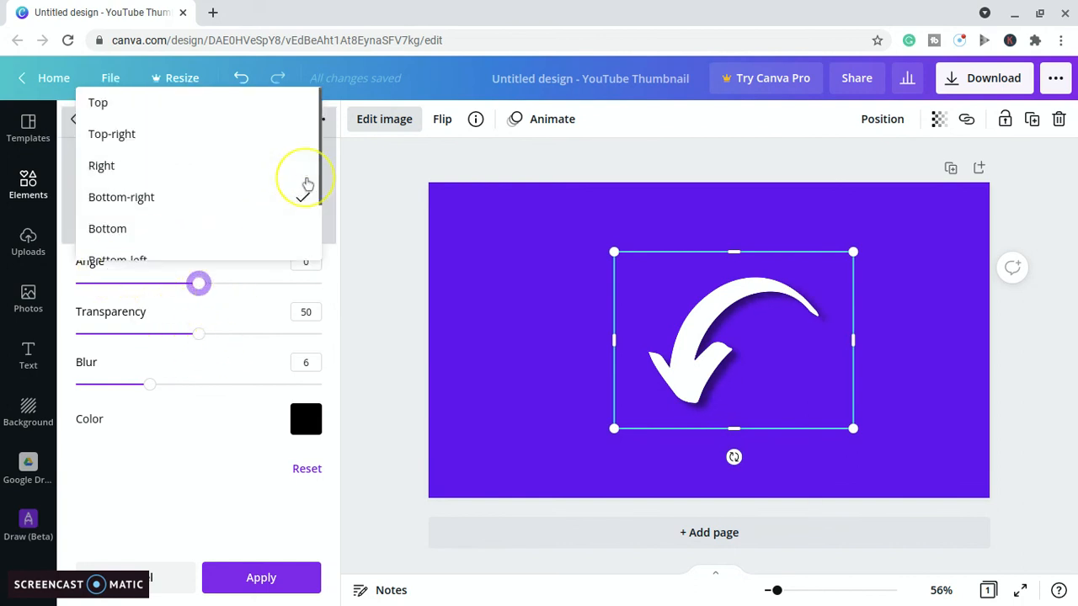
click(157, 104)
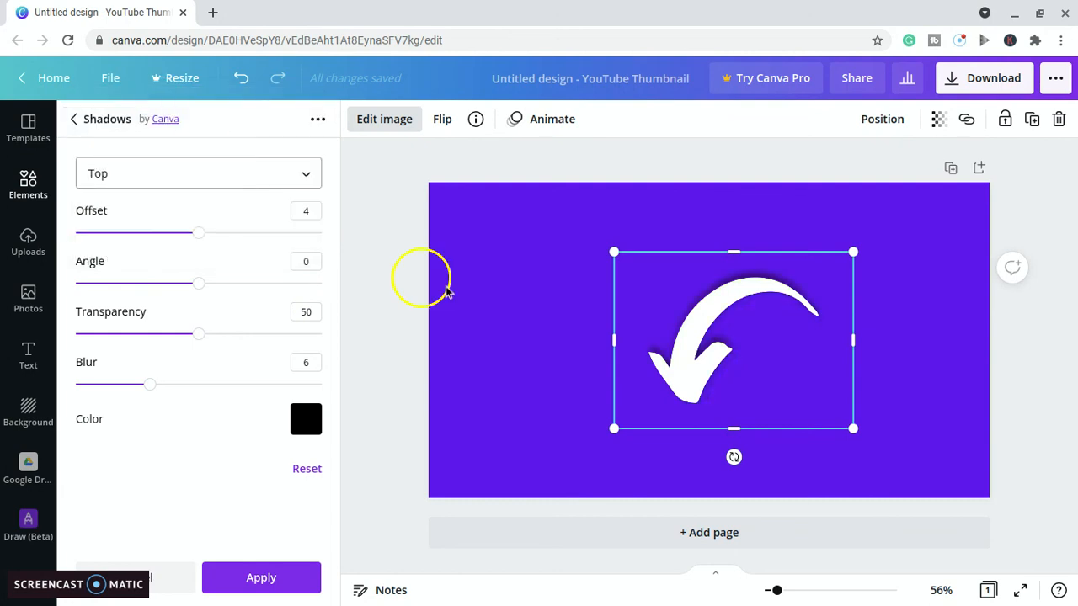
click(505, 376)
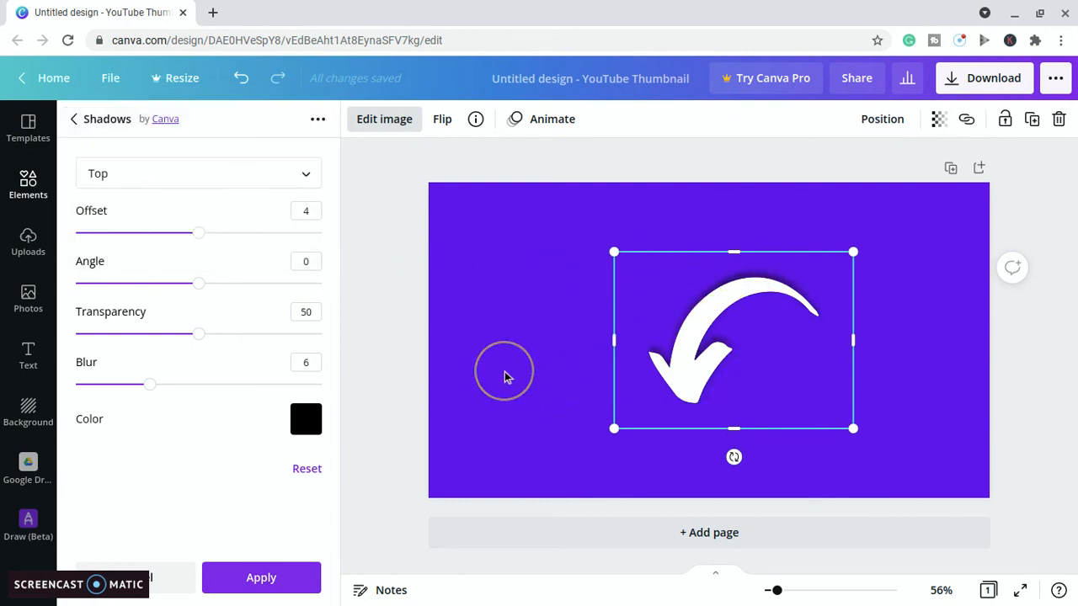
click(511, 377)
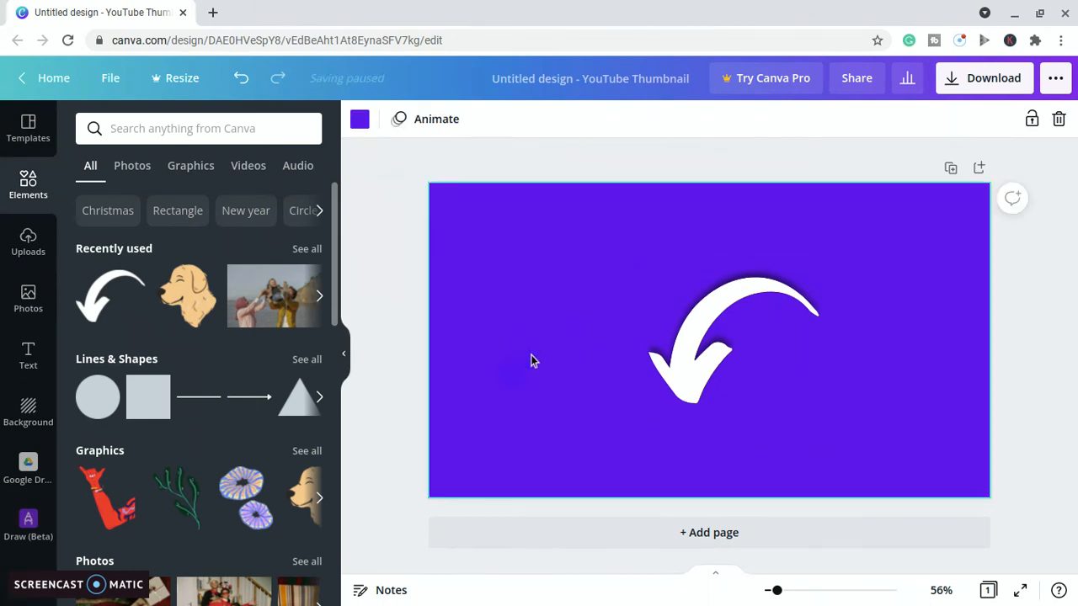